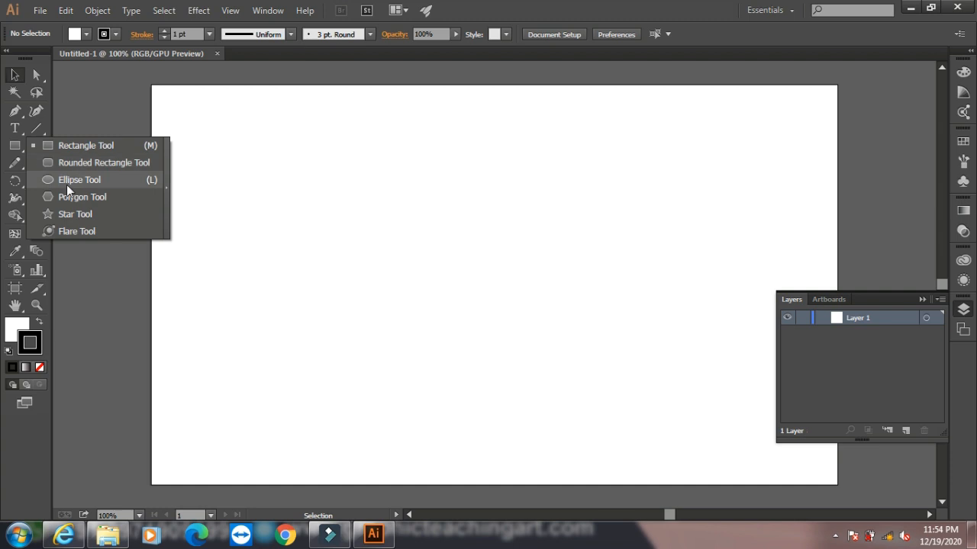
- Draw a large circle left of the artboard's centre with the Ellipse tool and remove its stroke
{"action": "left_click", "coordinate": [67, 183]}
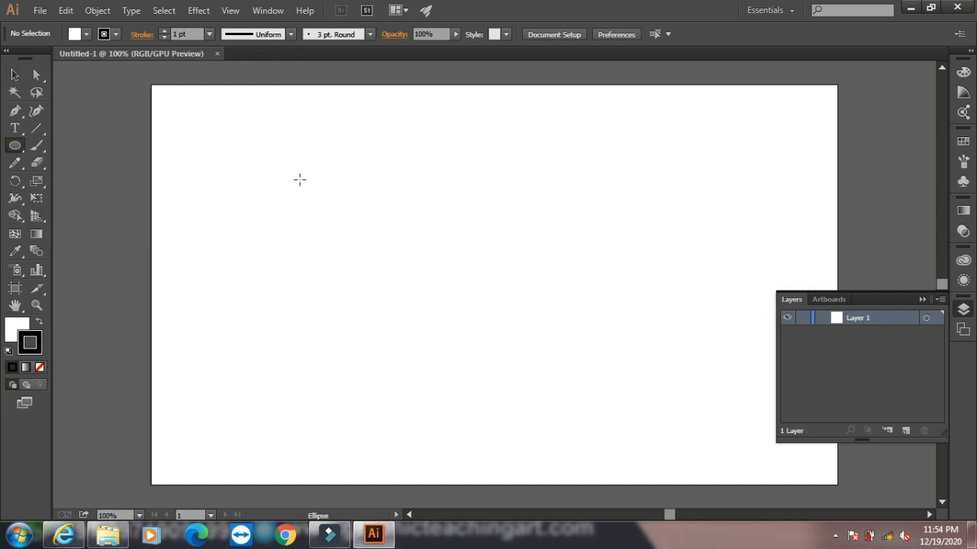
{"action": "left_click_drag", "start_coordinate": [292, 178], "coordinate": [489, 376]}
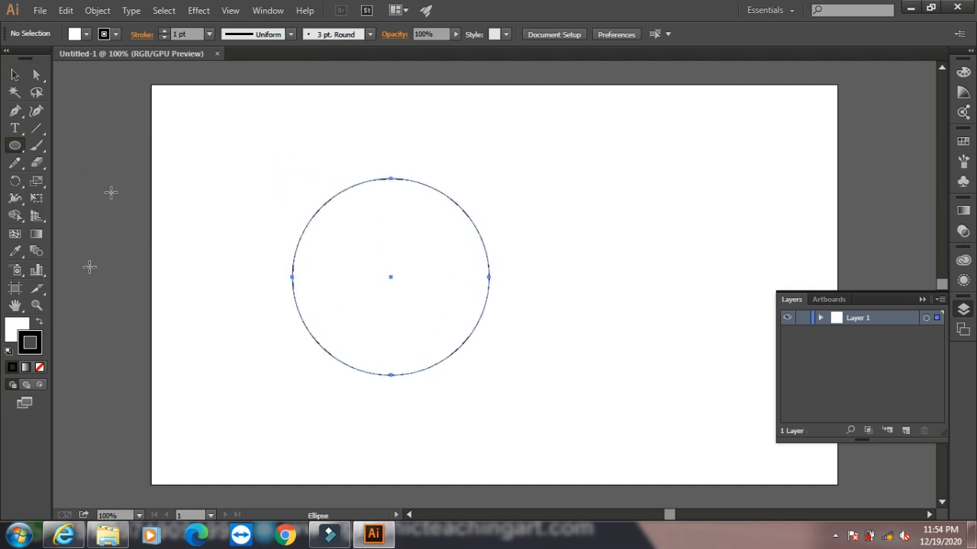
{"action": "left_click", "coordinate": [40, 367]}
- Fill the circle with magenta C703DD
{"action": "left_click", "coordinate": [18, 328]}
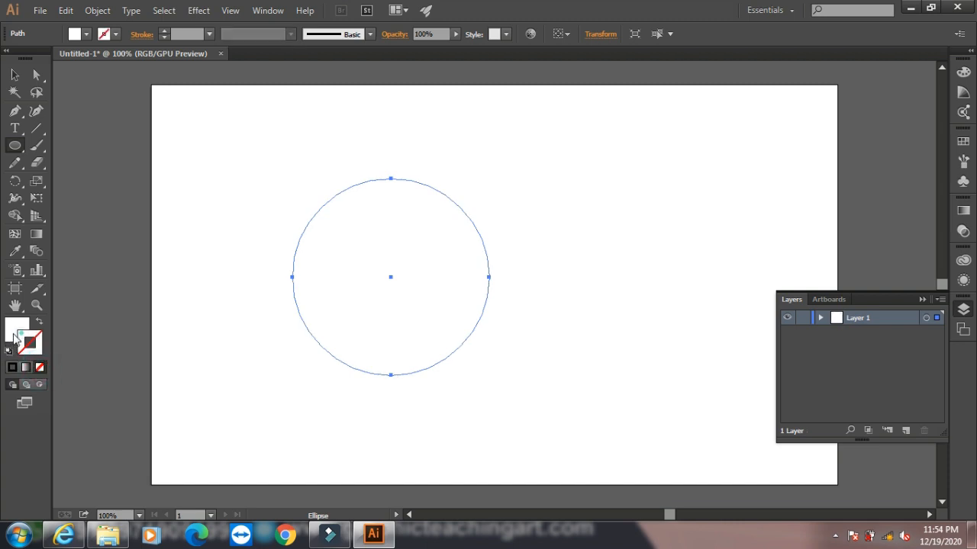
{"action": "double_click", "coordinate": [18, 328]}
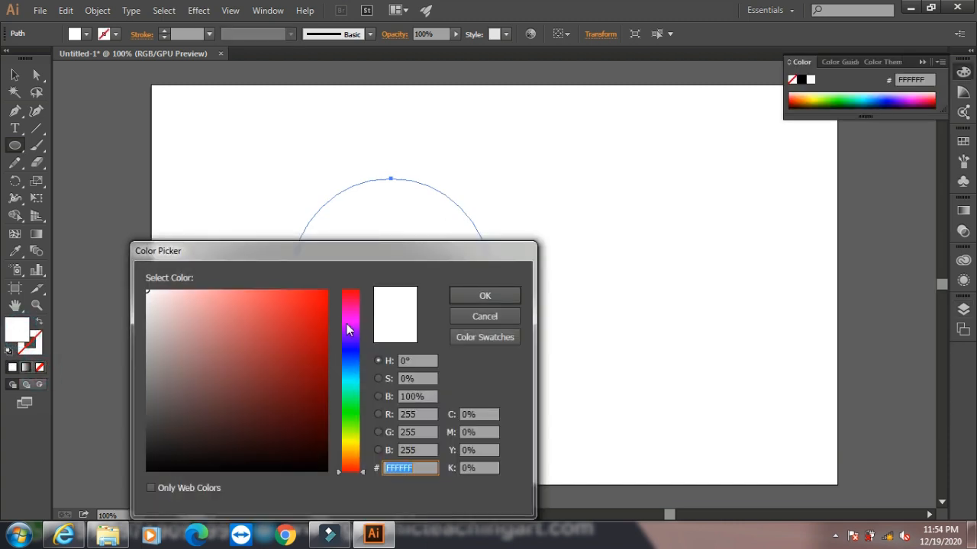
{"action": "left_click", "coordinate": [349, 324]}
{"action": "left_click", "coordinate": [325, 314]}
{"action": "left_click", "coordinate": [454, 295]}
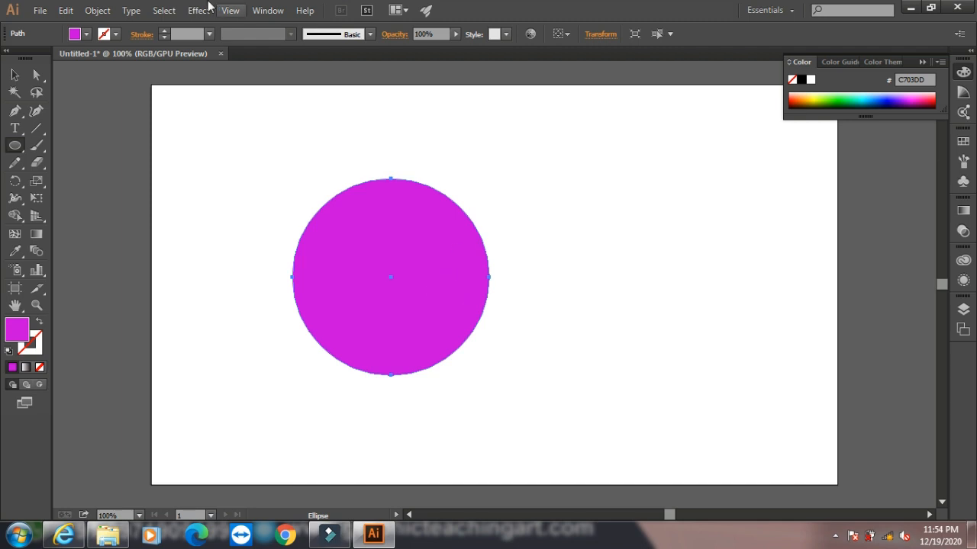
- Apply a previewed Pucker & Bloat effect of -161% to the magenta circle and expand its appearance
{"action": "left_click", "coordinate": [197, 11]}
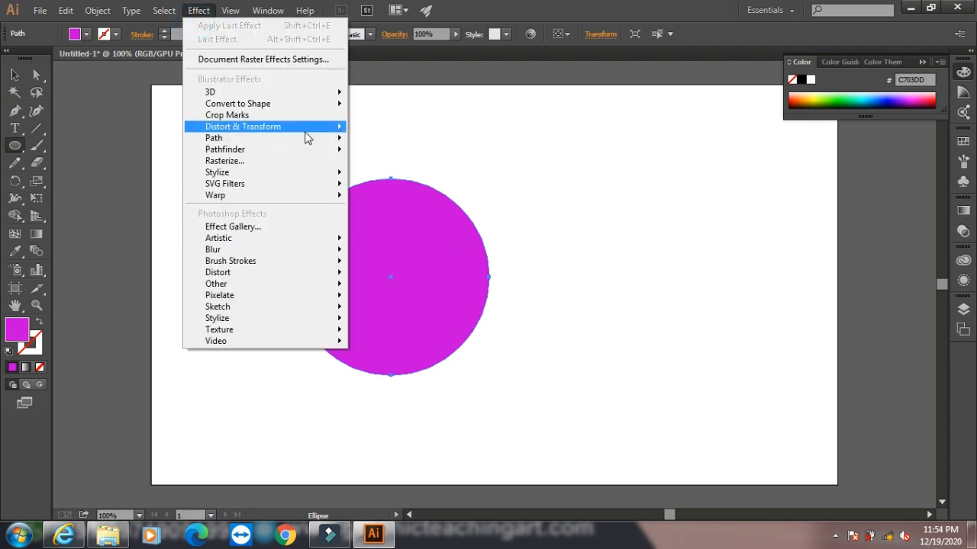
{"action": "mouse_move", "coordinate": [338, 127]}
{"action": "left_click", "coordinate": [390, 145]}
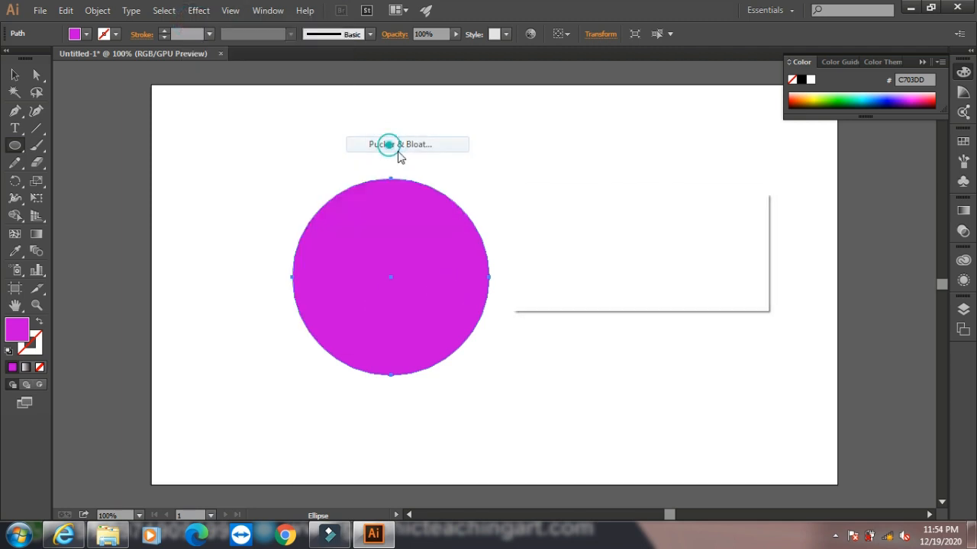
{"action": "left_click", "coordinate": [534, 275]}
{"action": "left_click_drag", "start_coordinate": [616, 236], "coordinate": [669, 235]}
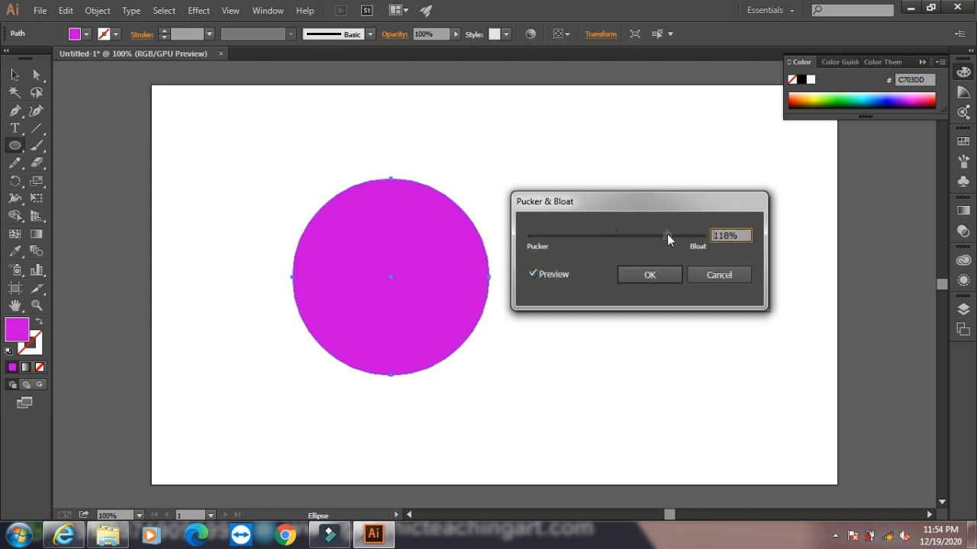
{"action": "left_click", "coordinate": [548, 236]}
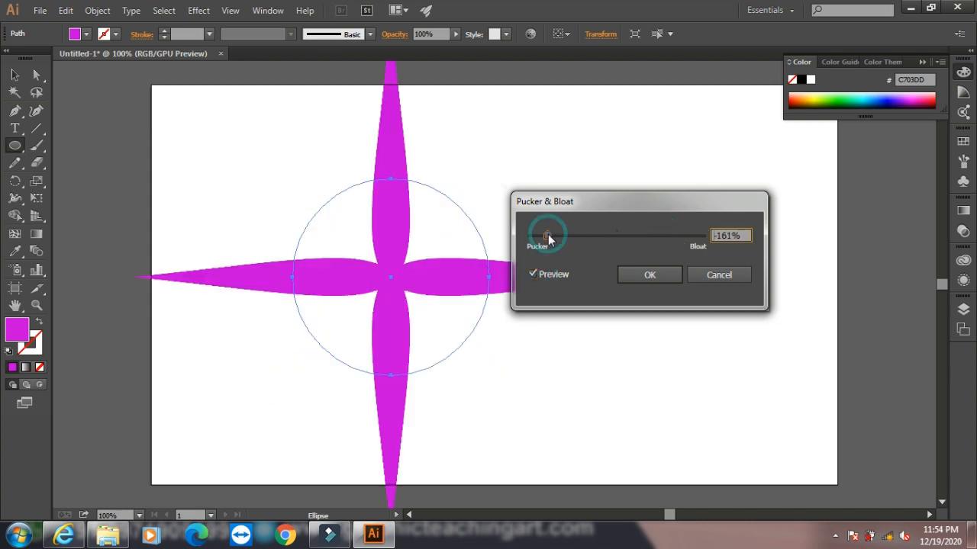
{"action": "left_click", "coordinate": [647, 277]}
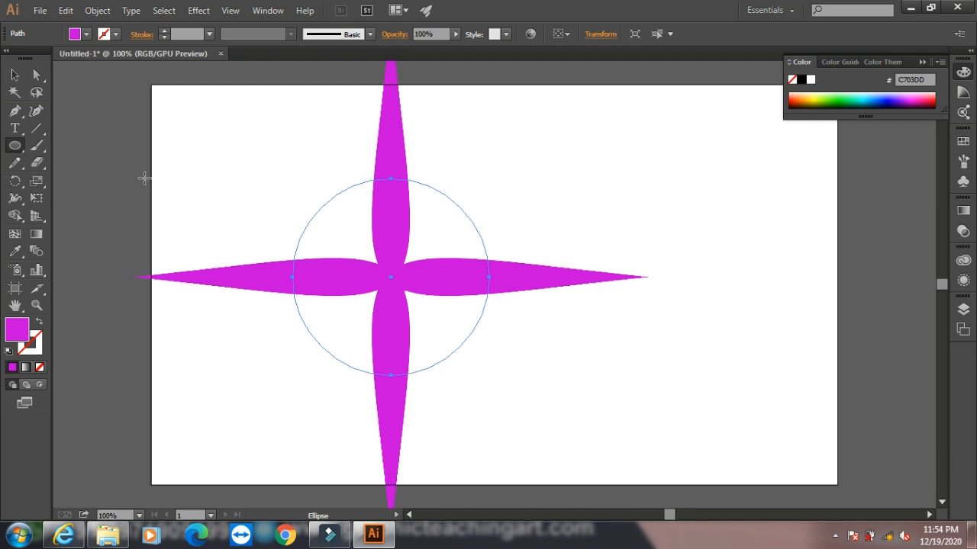
{"action": "left_click", "coordinate": [97, 10]}
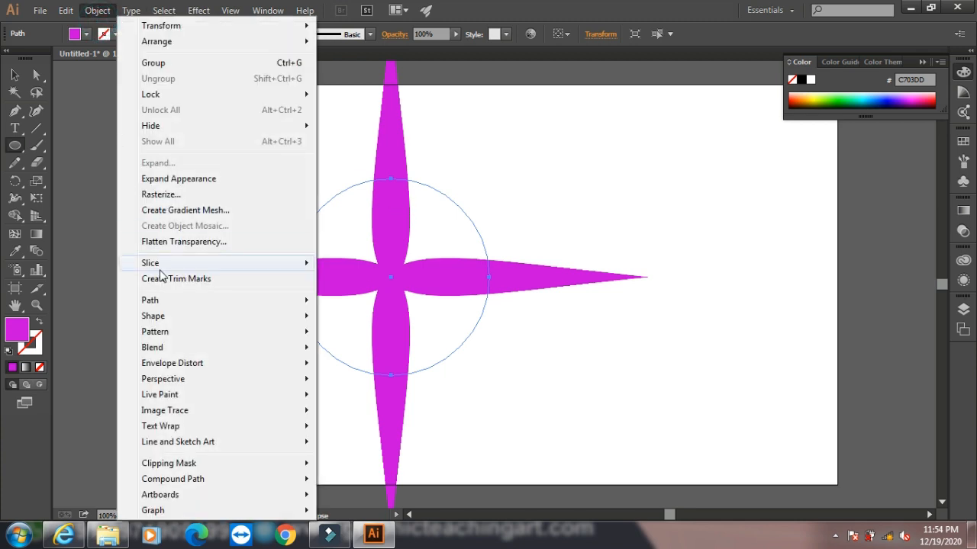
{"action": "left_click", "coordinate": [187, 179]}
- Scale the four-pointed star to about half its size and move it left of the artboard's centre
{"action": "left_click", "coordinate": [14, 75]}
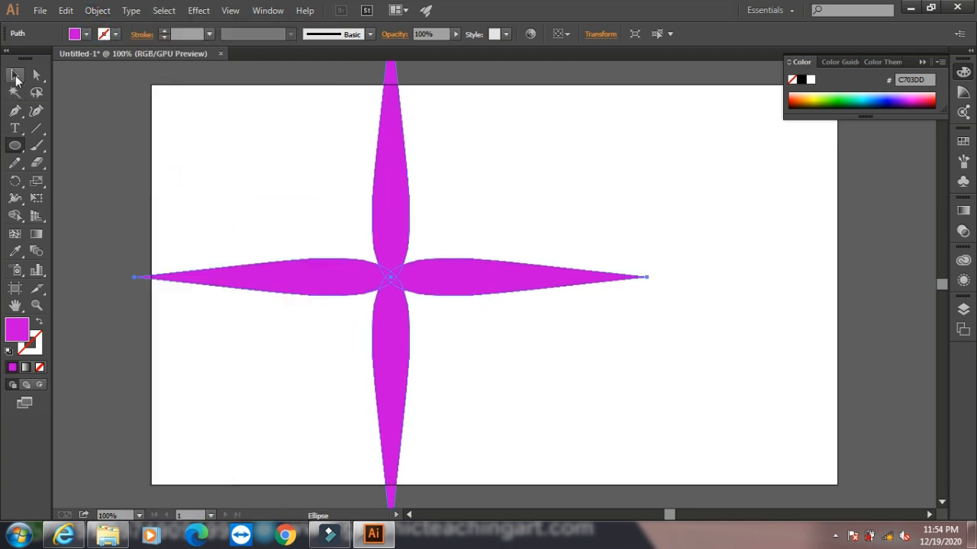
{"action": "left_click_drag", "start_coordinate": [385, 166], "coordinate": [386, 264]}
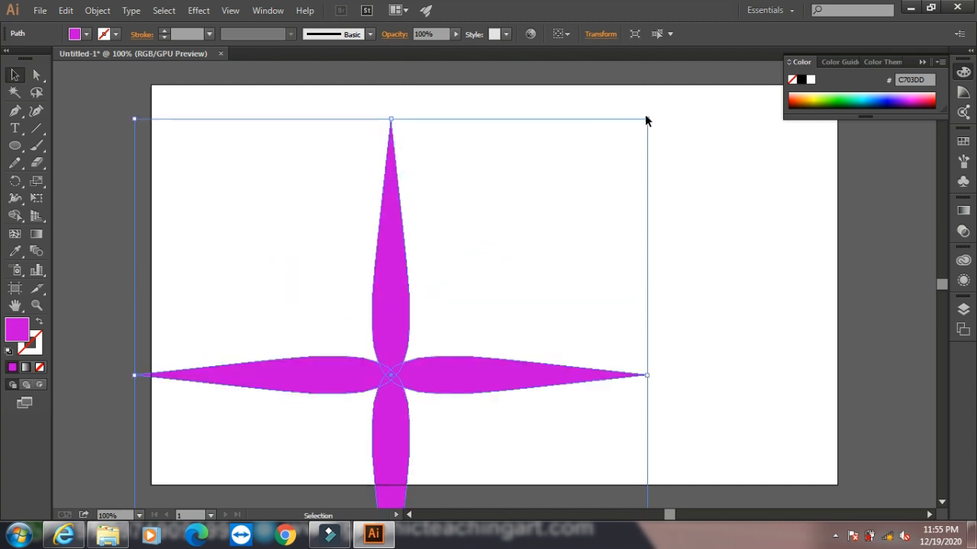
{"action": "left_click_drag", "start_coordinate": [646, 119], "coordinate": [384, 409]}
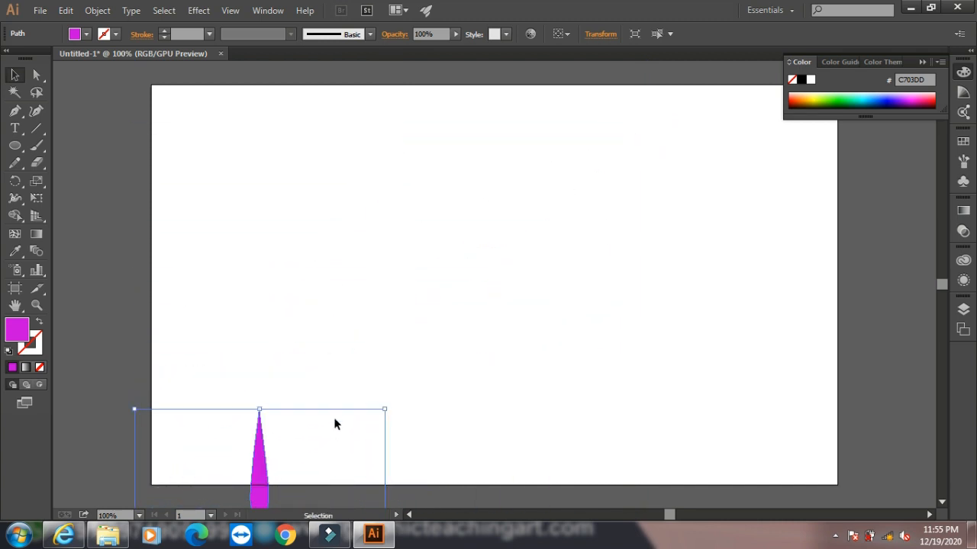
{"action": "left_click_drag", "start_coordinate": [259, 456], "coordinate": [405, 208]}
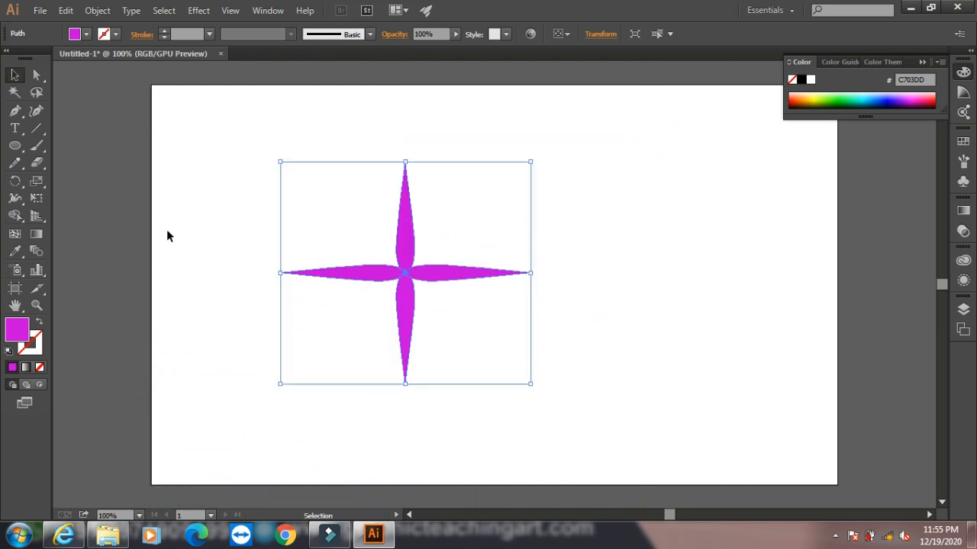
- Copy the star, paste it in front, and shrink the copy about its centre to roughly a third of the width
{"action": "left_click", "coordinate": [65, 11]}
{"action": "left_click", "coordinate": [122, 80]}
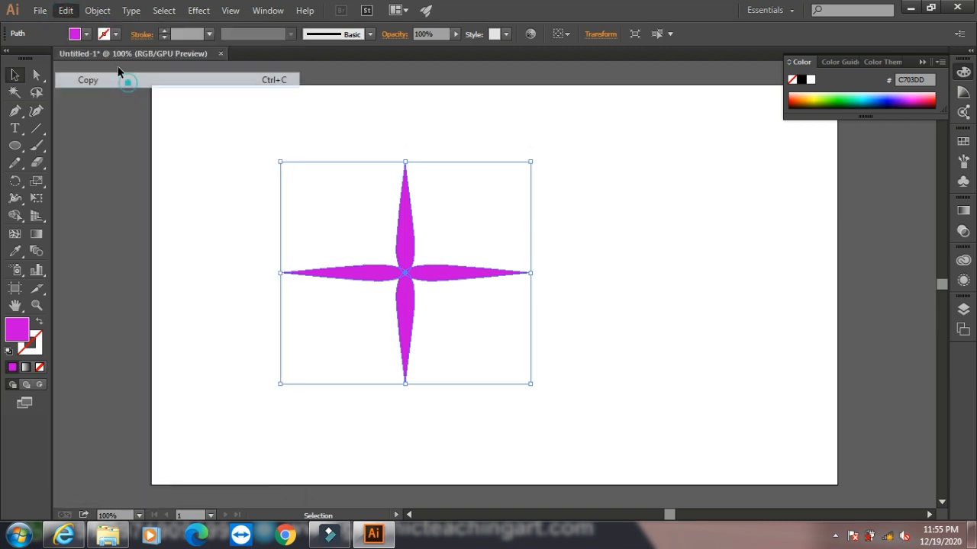
{"action": "left_click", "coordinate": [65, 11]}
{"action": "left_click", "coordinate": [156, 110]}
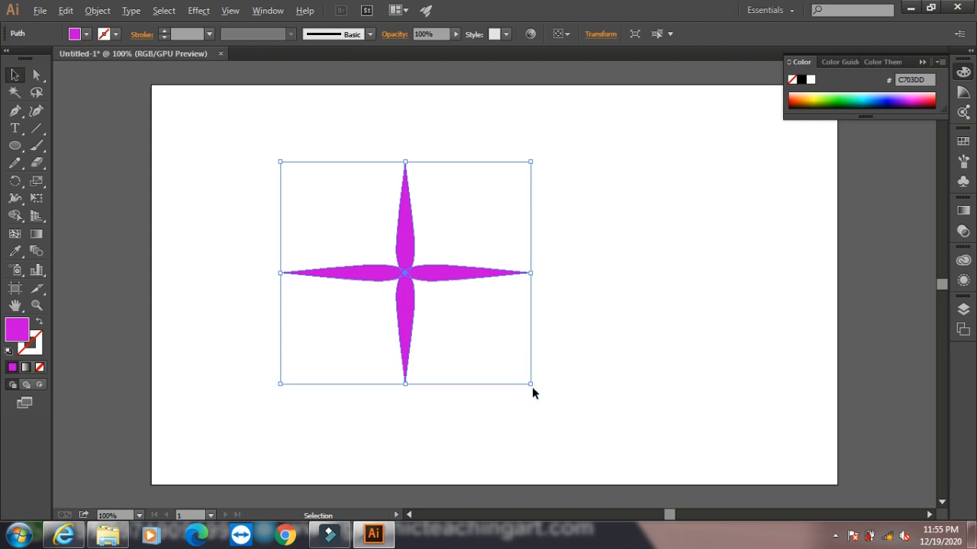
{"action": "left_click_drag", "start_coordinate": [532, 385], "coordinate": [451, 303]}
- Fill the small inner star with pale pink F6CDFC and deselect it
{"action": "double_click", "coordinate": [17, 328]}
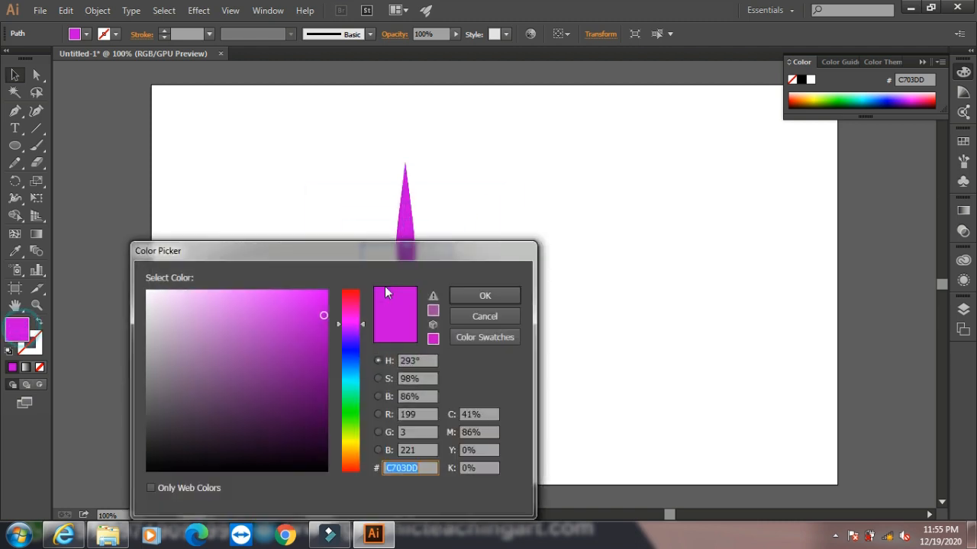
{"action": "left_click", "coordinate": [182, 292]}
{"action": "left_click", "coordinate": [484, 296]}
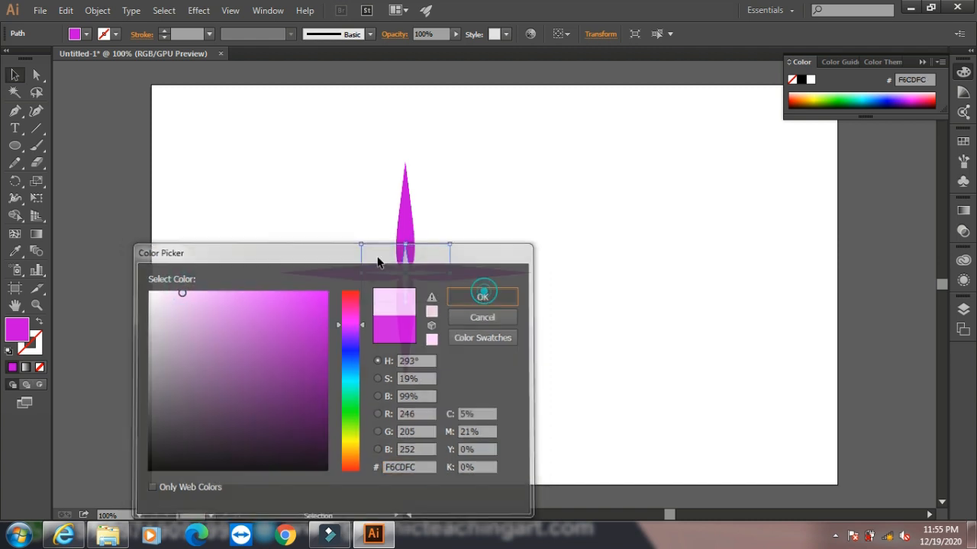
{"action": "left_click", "coordinate": [233, 149]}
- Apply the Pathfinder Exclude effect to both stars together
{"action": "left_click_drag", "start_coordinate": [235, 145], "coordinate": [636, 448]}
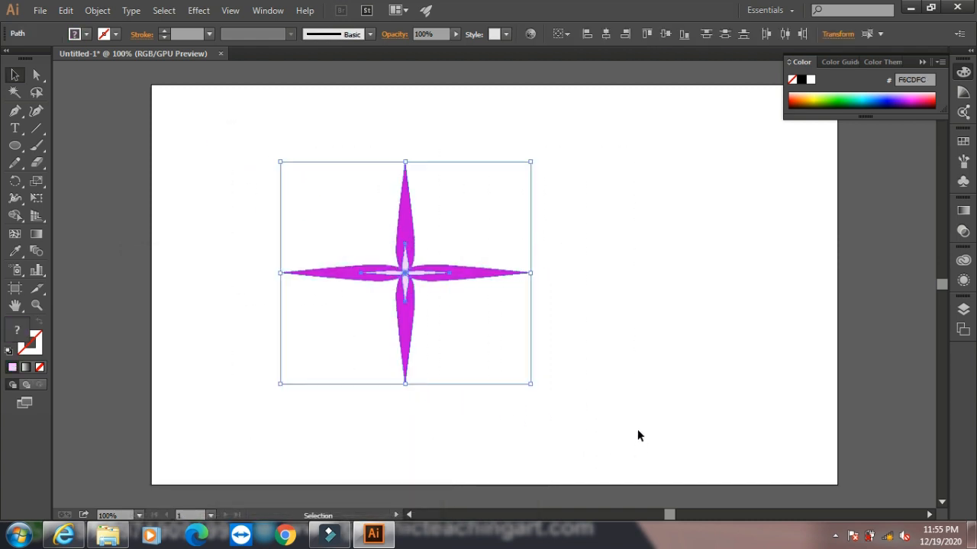
{"action": "left_click", "coordinate": [200, 11]}
{"action": "mouse_move", "coordinate": [308, 149]}
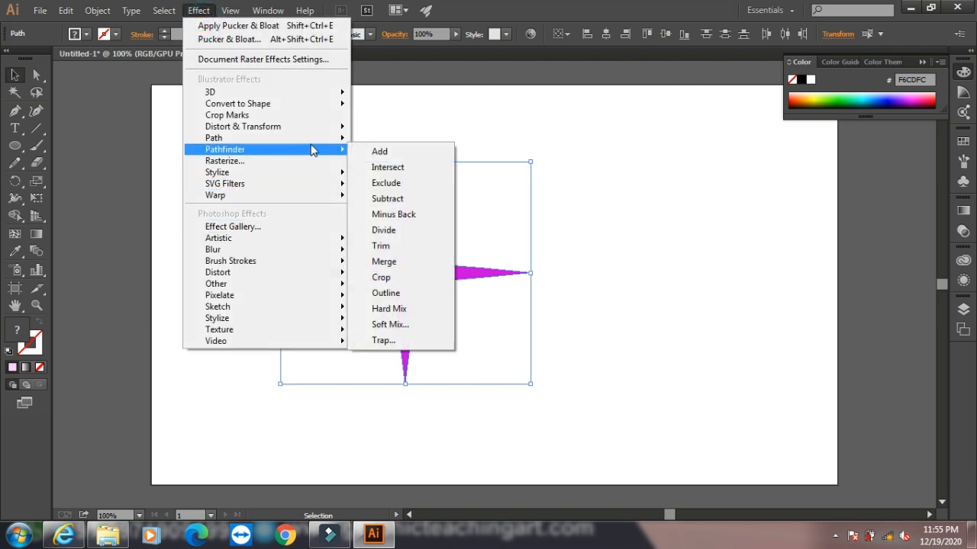
{"action": "left_click", "coordinate": [386, 183]}
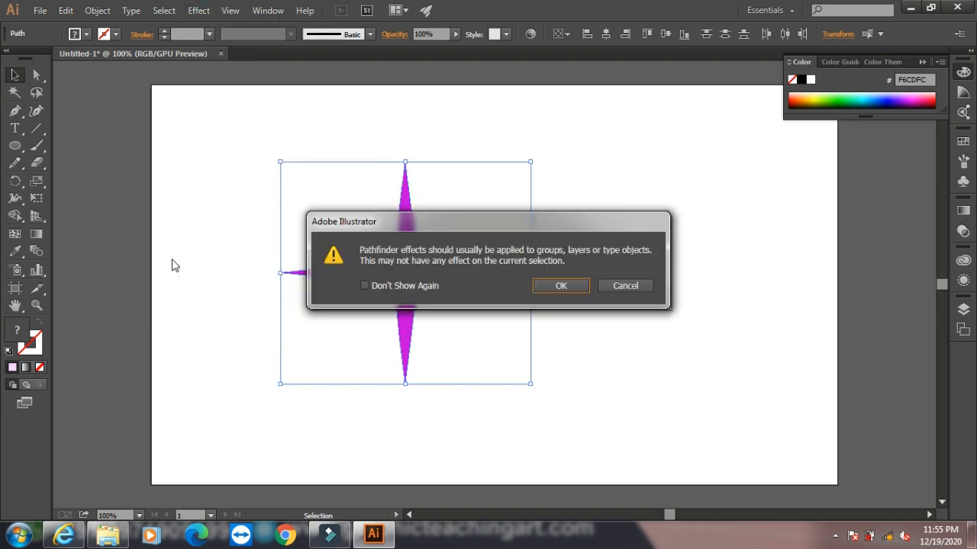
{"action": "left_click", "coordinate": [554, 286]}
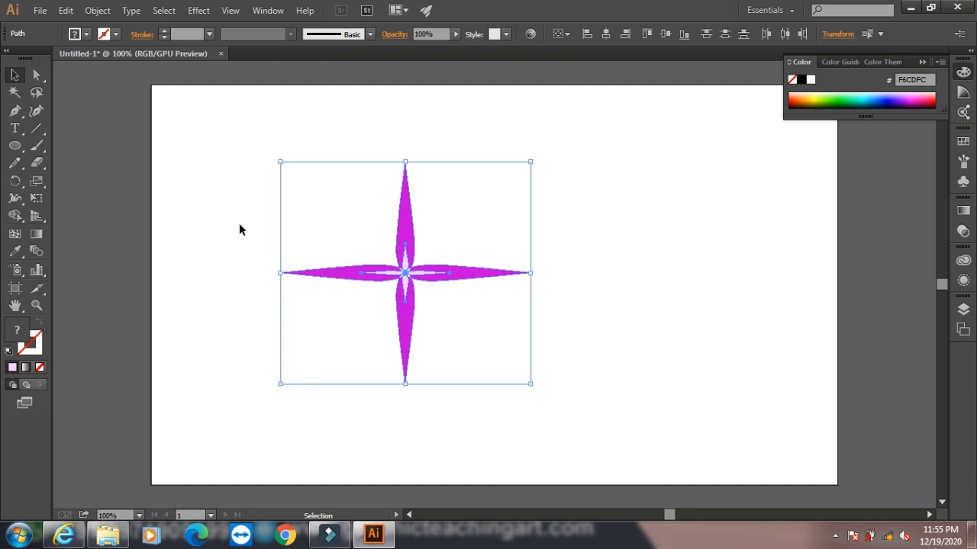
- Start a Transform effect on both stars with preview on and set it to 10 copies
{"action": "left_click", "coordinate": [215, 211]}
{"action": "left_click_drag", "start_coordinate": [239, 107], "coordinate": [576, 385]}
{"action": "left_click", "coordinate": [199, 11]}
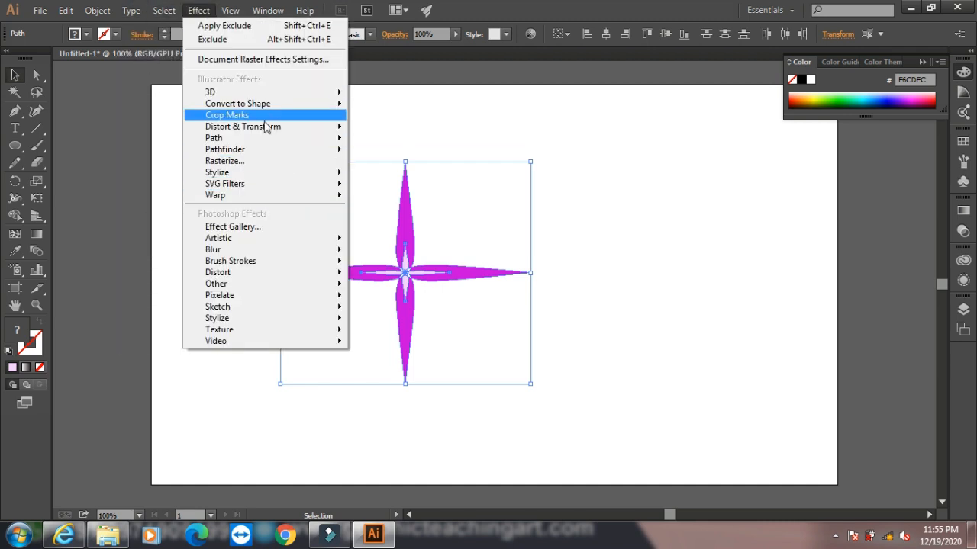
{"action": "mouse_move", "coordinate": [284, 150]}
{"action": "mouse_move", "coordinate": [319, 128]}
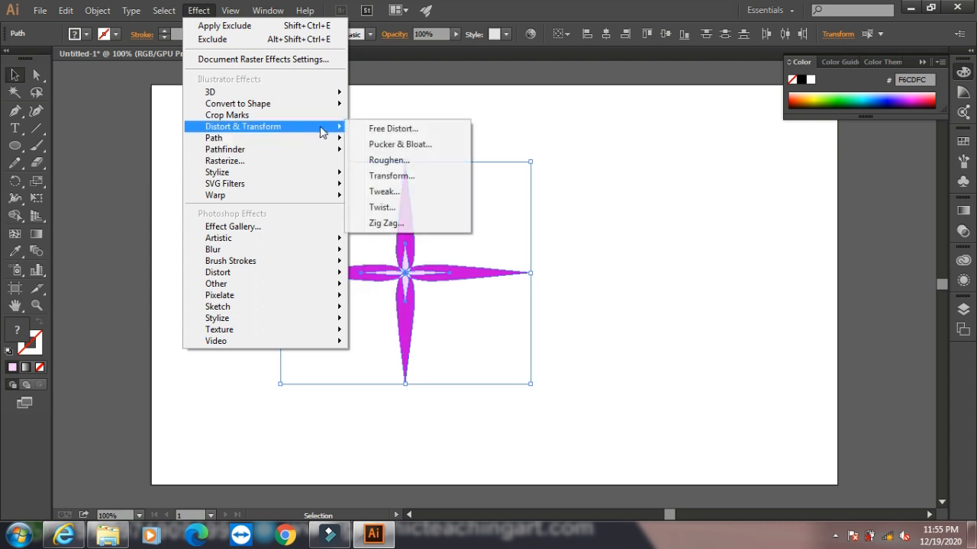
{"action": "left_click", "coordinate": [392, 175]}
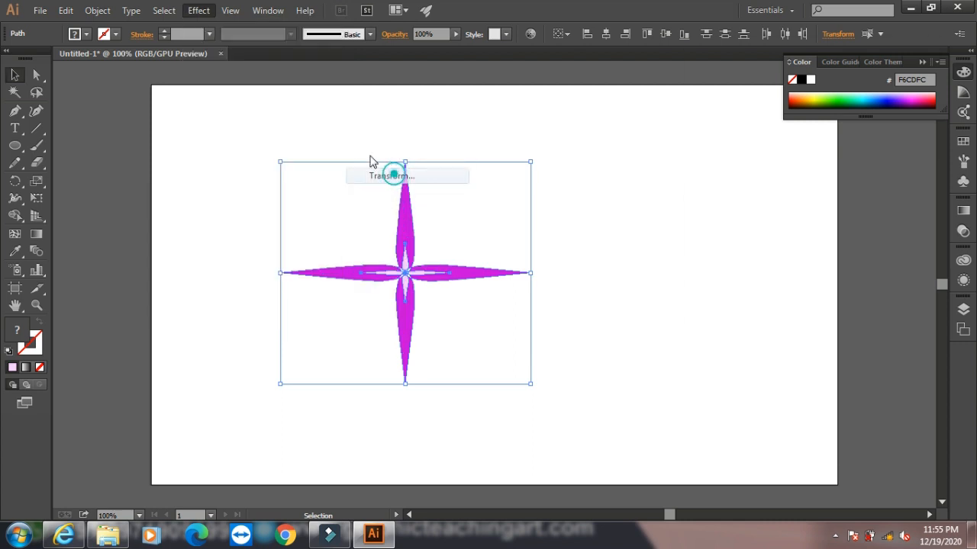
{"action": "left_click", "coordinate": [707, 412]}
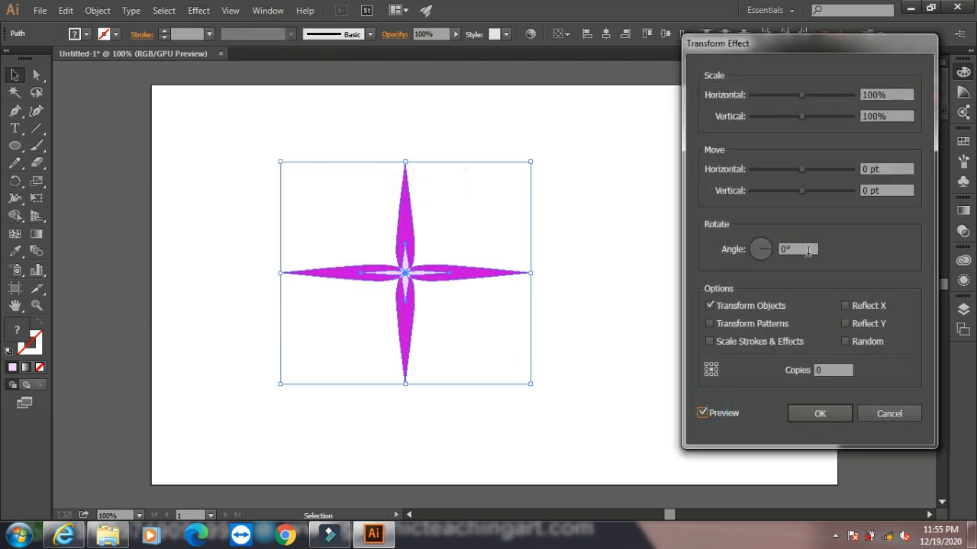
{"action": "double_click", "coordinate": [824, 368]}
{"action": "type", "text": "10"}
- Try several rotation angles for the copies, settle on 121°, and apply the Transform effect
{"action": "left_click", "coordinate": [772, 250]}
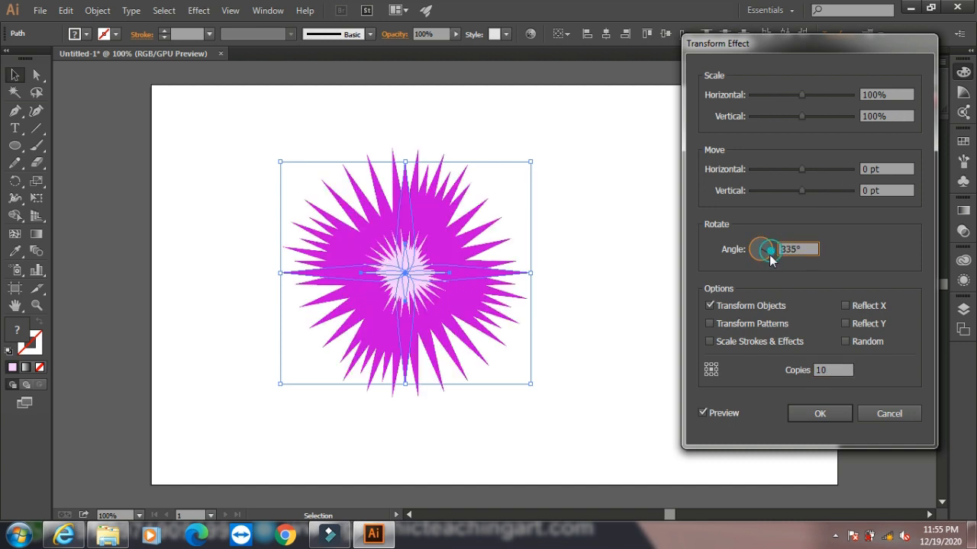
{"action": "left_click", "coordinate": [767, 257]}
{"action": "left_click", "coordinate": [761, 259]}
{"action": "left_click", "coordinate": [757, 257]}
{"action": "left_click", "coordinate": [748, 253]}
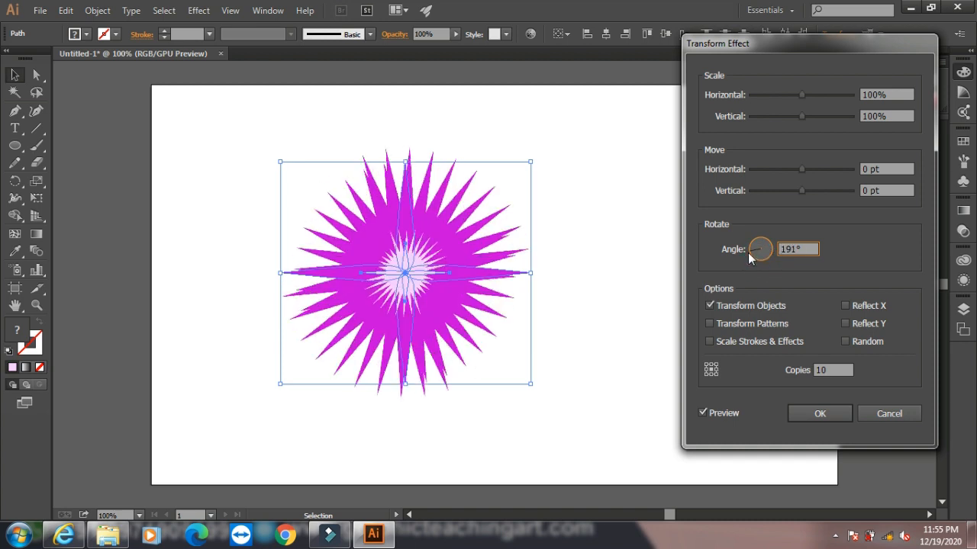
{"action": "left_click", "coordinate": [757, 243]}
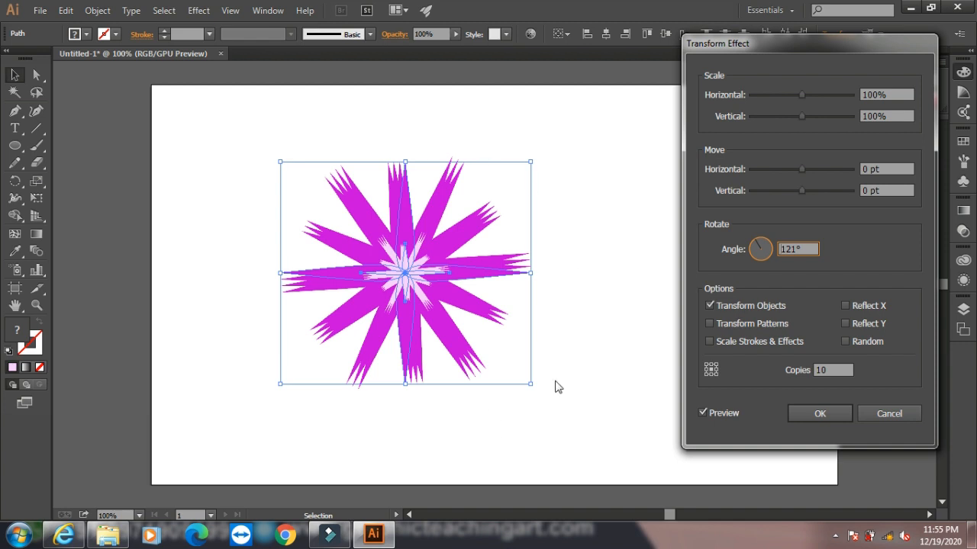
{"action": "left_click", "coordinate": [820, 415]}
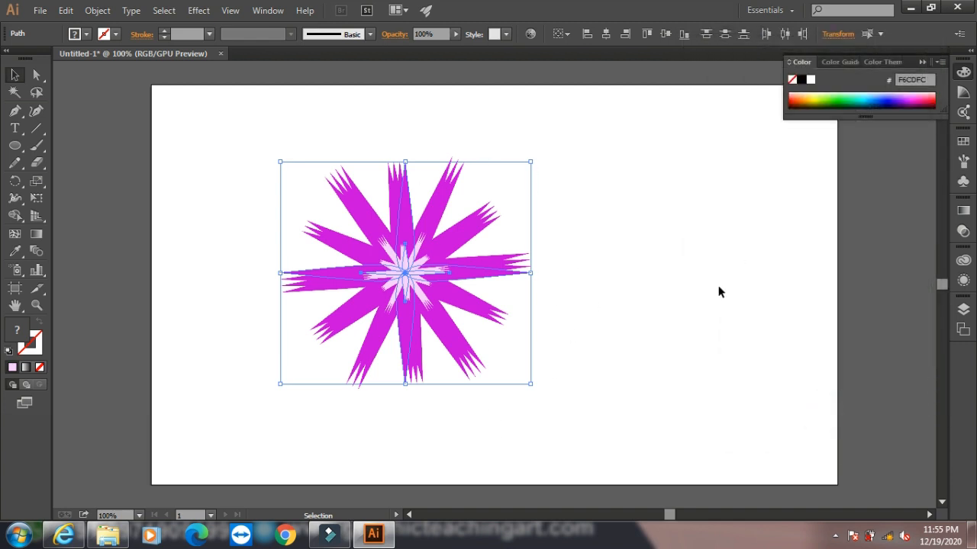
- Delete the large magenta star flower and the small pale pink one from the artboard
{"action": "left_click", "coordinate": [647, 187]}
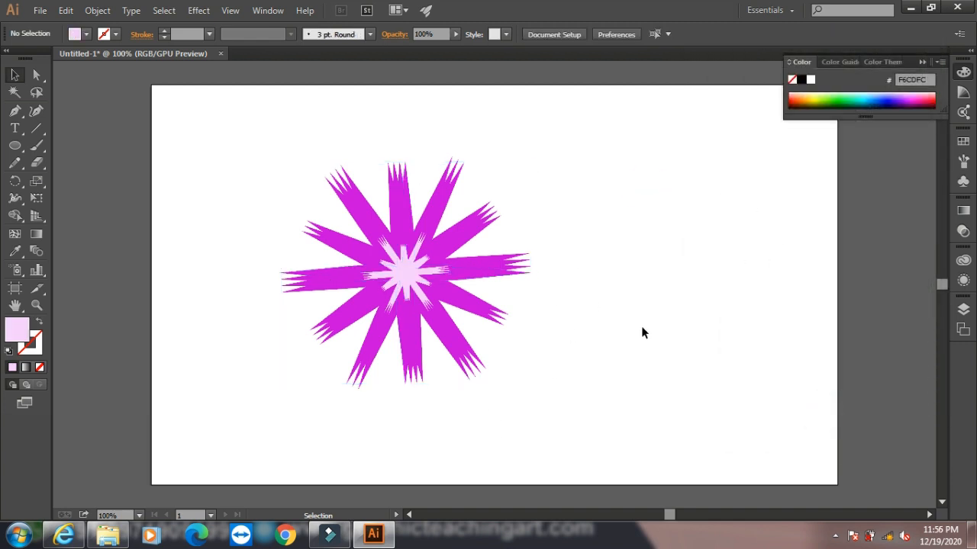
{"action": "left_click", "coordinate": [451, 232]}
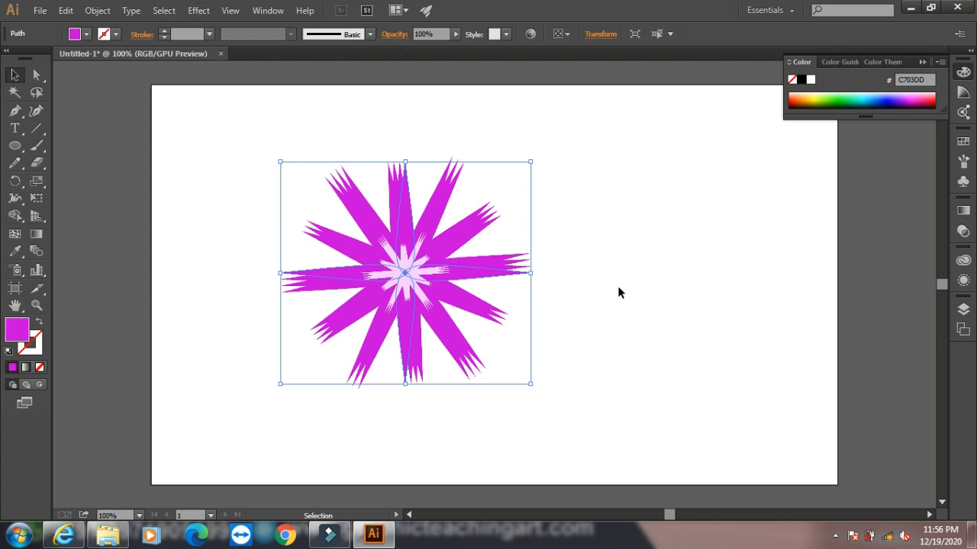
{"action": "key", "text": "Delete"}
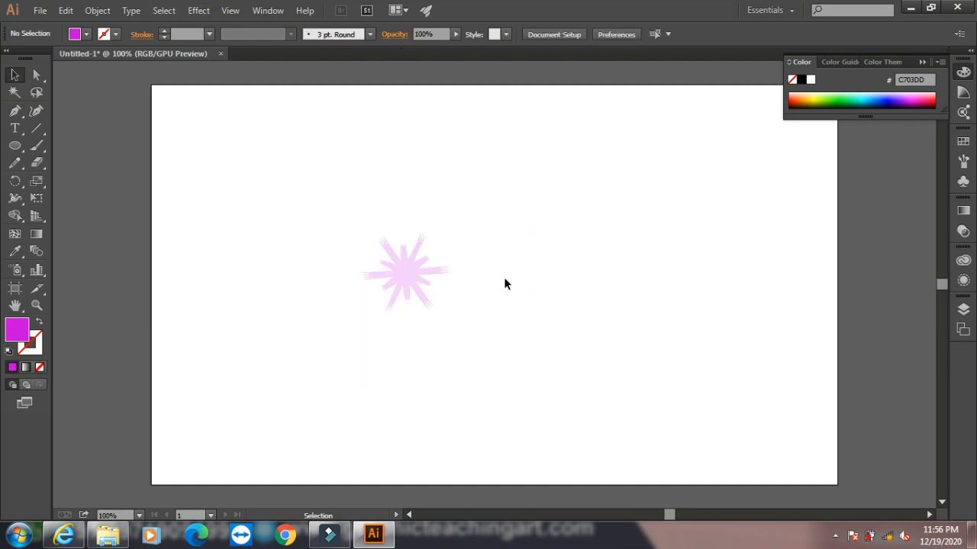
{"action": "left_click", "coordinate": [424, 261]}
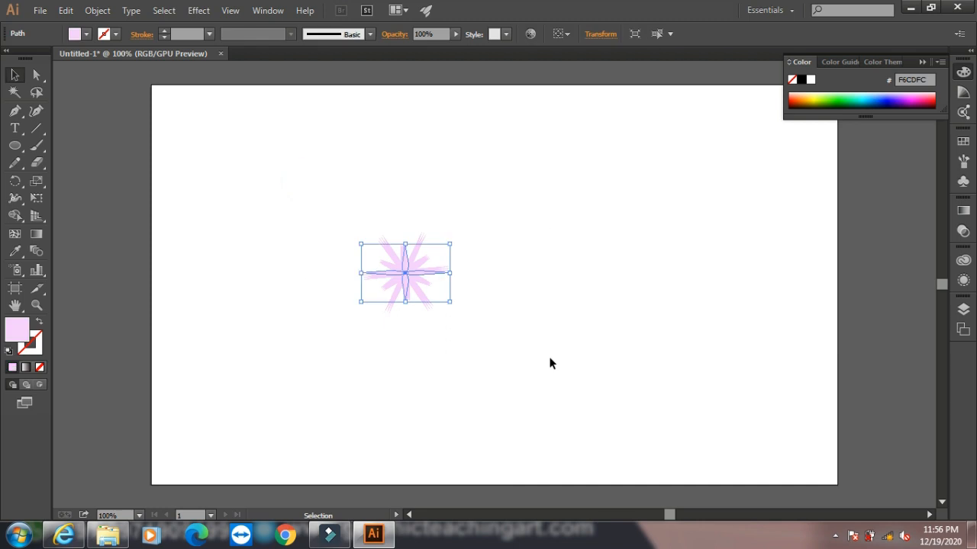
{"action": "key", "text": "Delete"}
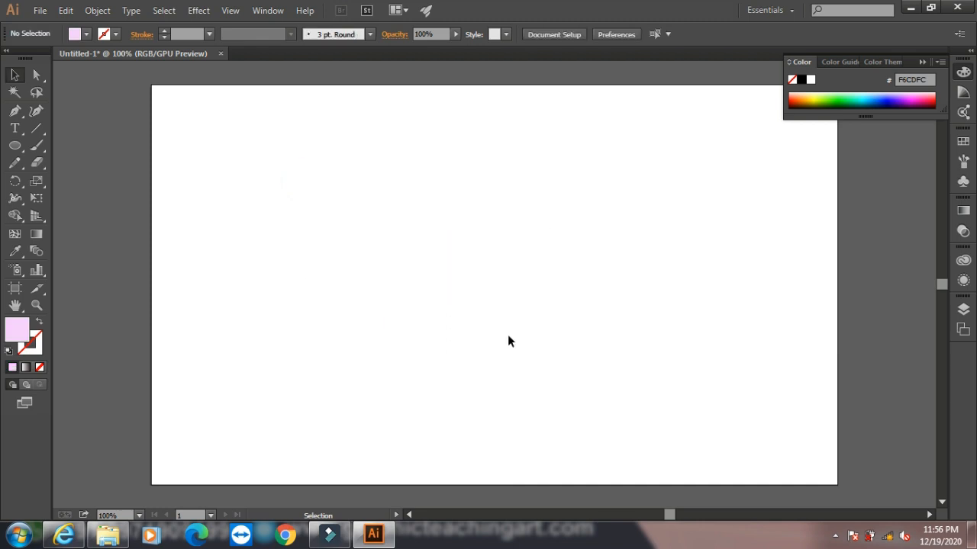
{"action": "left_click", "coordinate": [200, 11]}
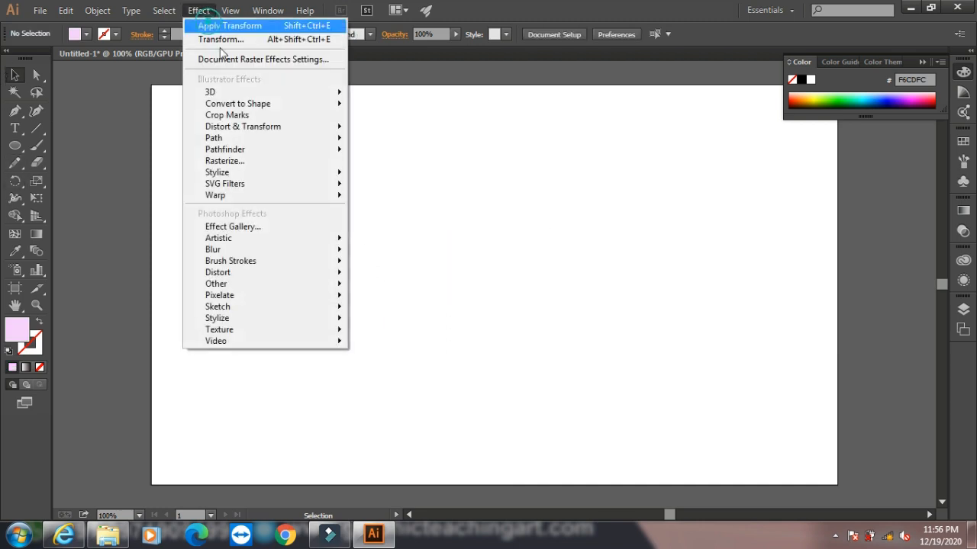
{"action": "mouse_move", "coordinate": [315, 149]}
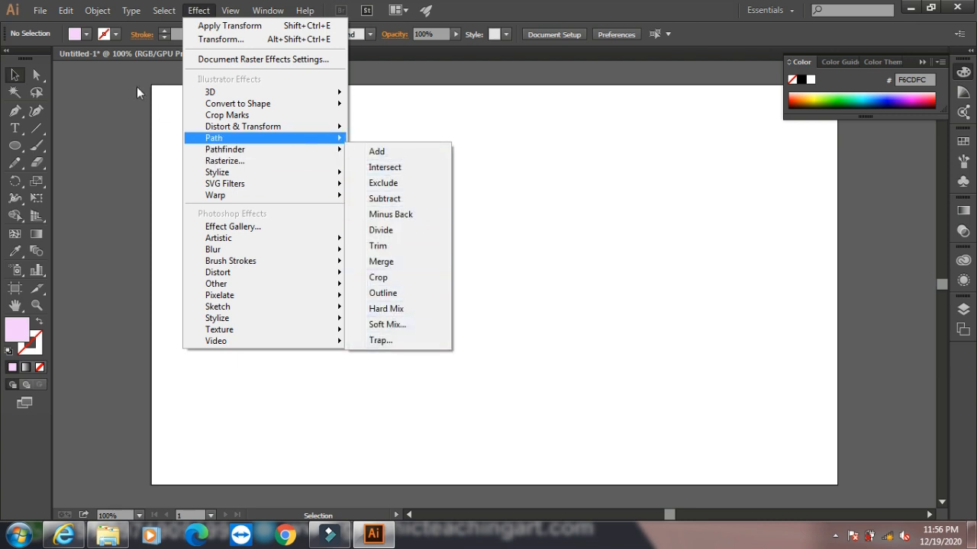
{"action": "mouse_move", "coordinate": [98, 11]}
{"action": "mouse_move", "coordinate": [182, 352]}
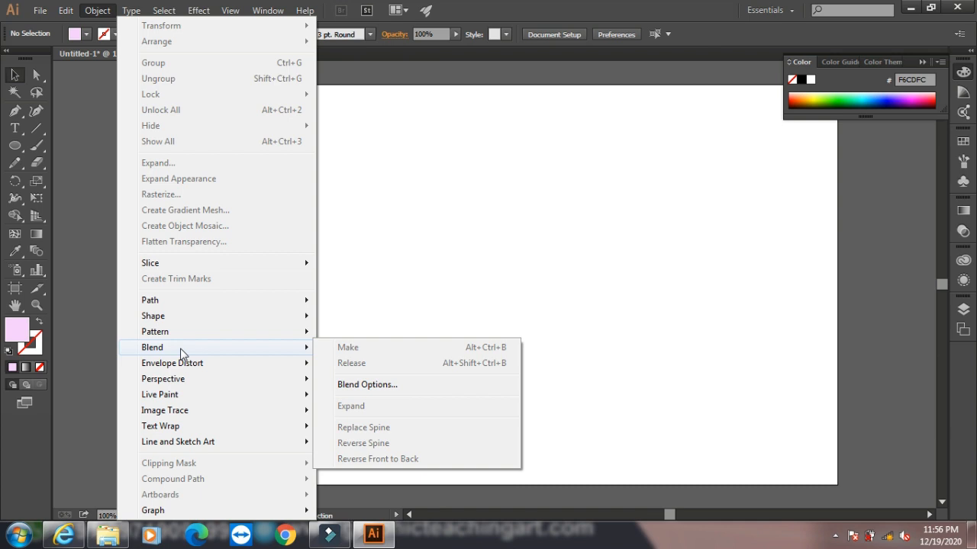
{"action": "mouse_move", "coordinate": [198, 10]}
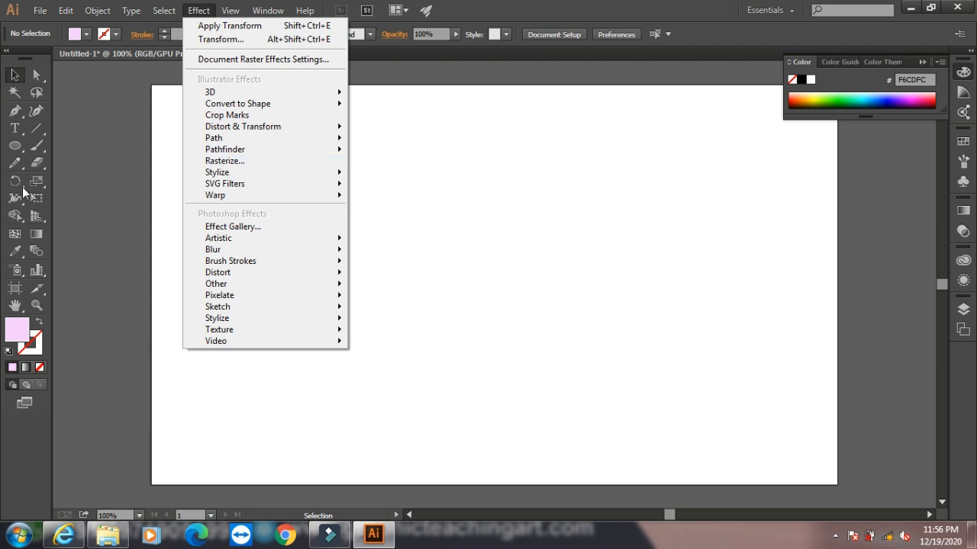
- Draw a large rectangle on the left half of the empty artboard with the Rectangle tool
{"action": "left_click_drag", "start_coordinate": [15, 147], "coordinate": [53, 146]}
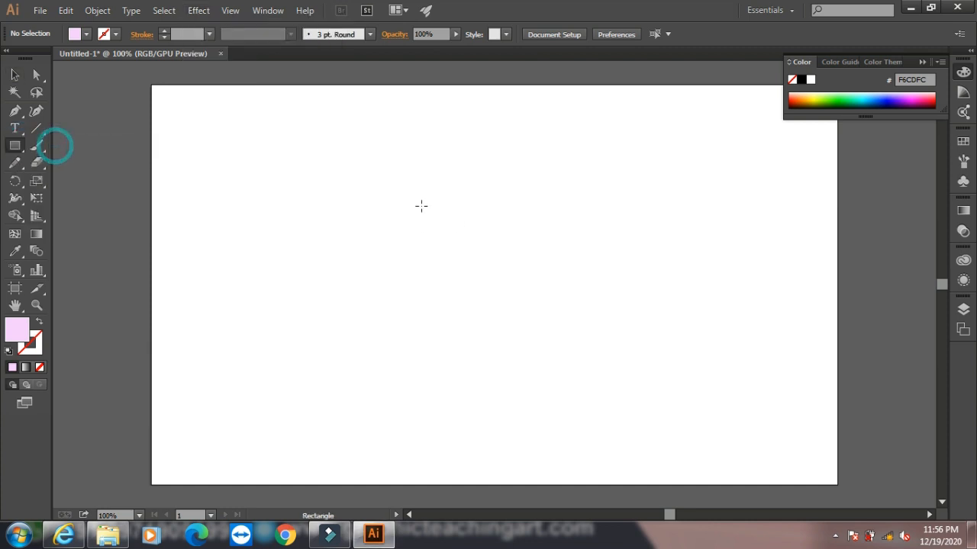
{"action": "left_click", "coordinate": [301, 184]}
{"action": "left_click", "coordinate": [512, 294]}
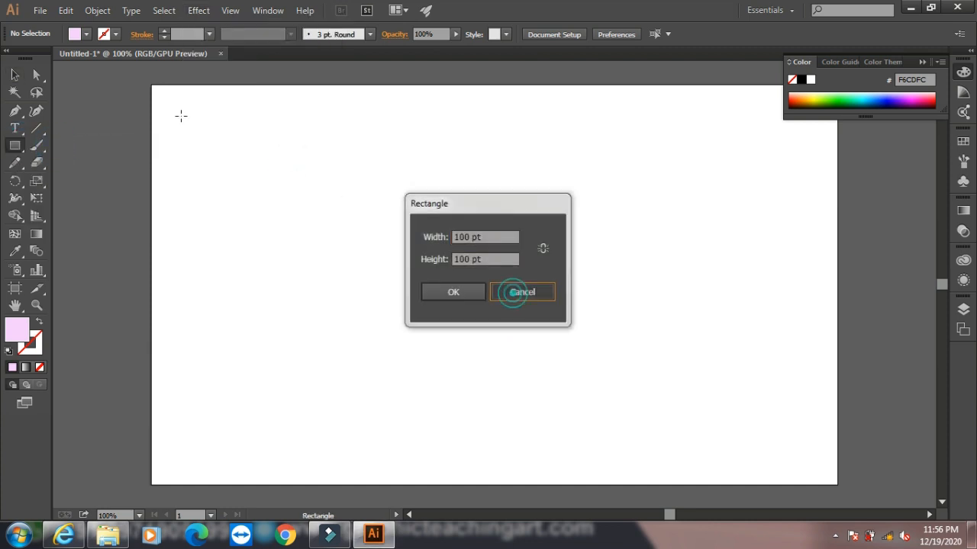
{"action": "left_click_drag", "start_coordinate": [225, 148], "coordinate": [494, 370]}
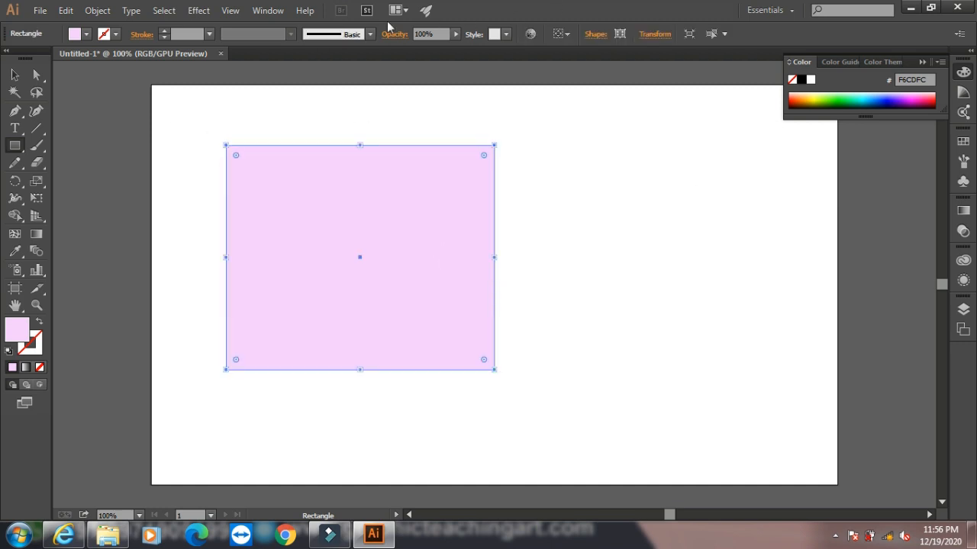
{"action": "left_click", "coordinate": [201, 9]}
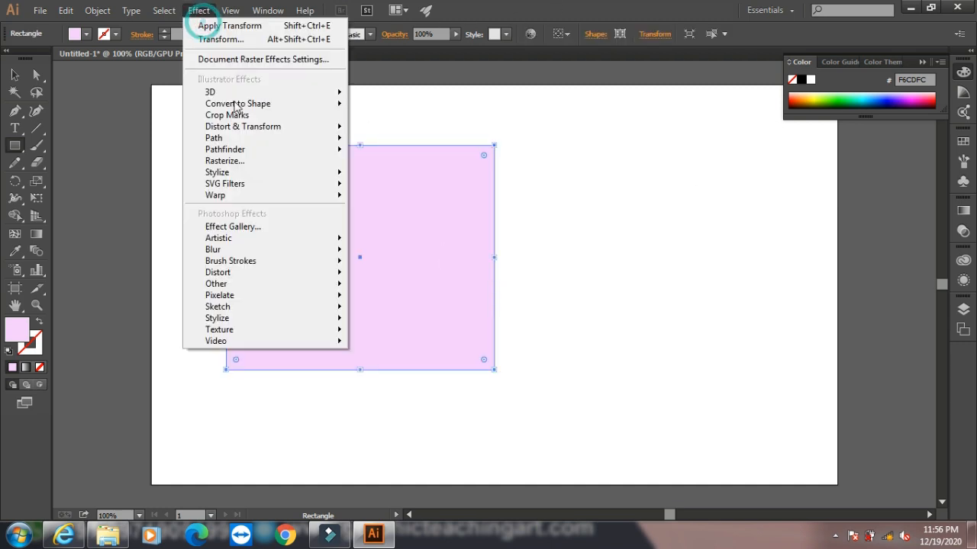
{"action": "left_click", "coordinate": [265, 161]}
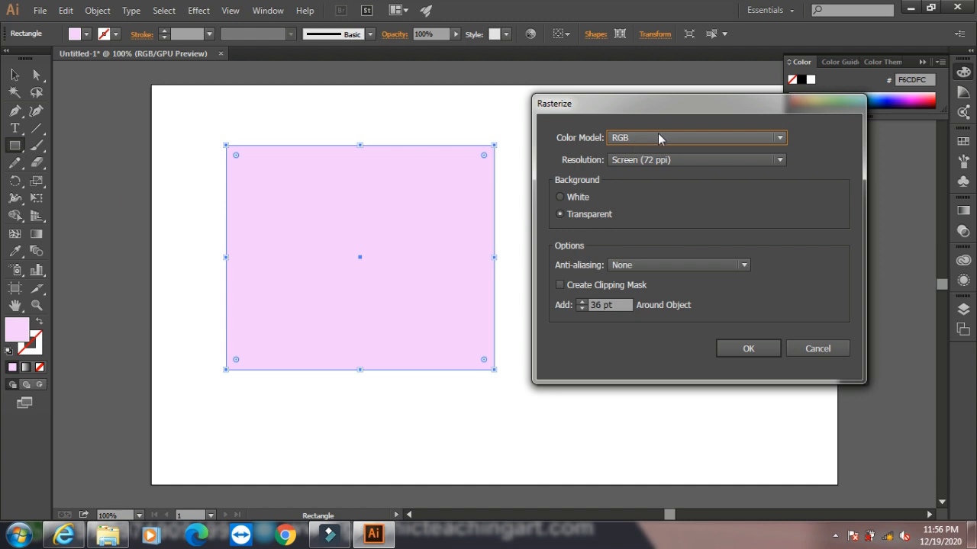
{"action": "left_click", "coordinate": [658, 137]}
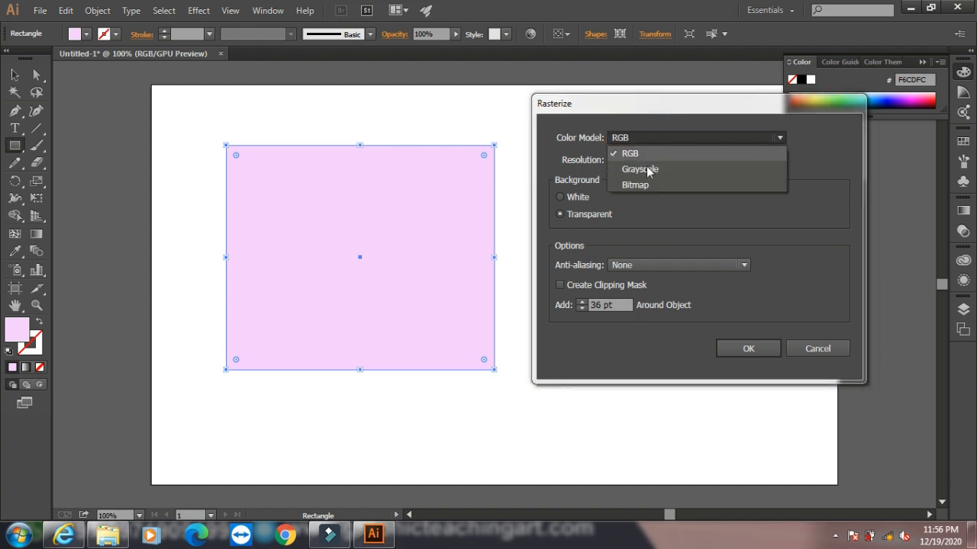
{"action": "left_click", "coordinate": [805, 225]}
{"action": "left_click", "coordinate": [829, 349]}
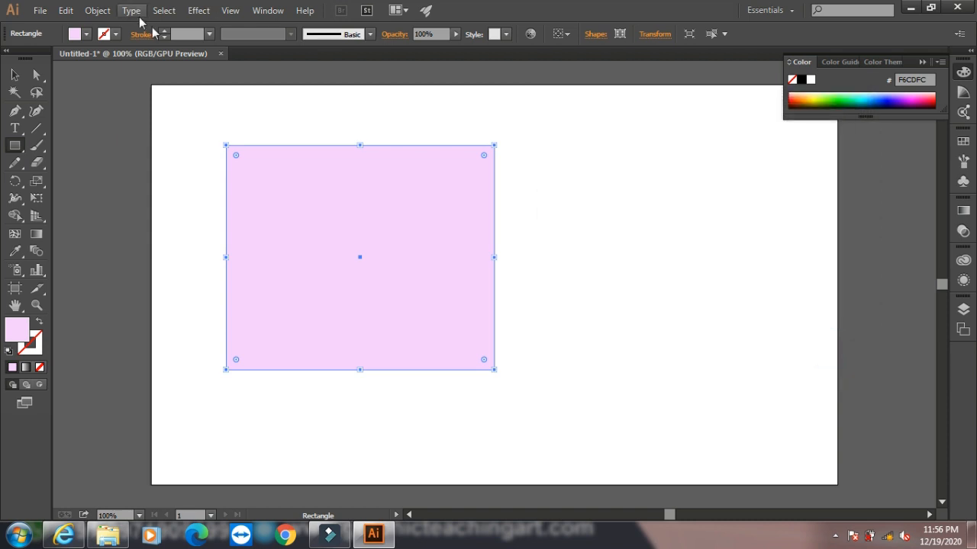
- Start a Drop Shadow effect on the rectangle with preview on, keeping the settings clear of the shape
{"action": "left_click", "coordinate": [193, 13]}
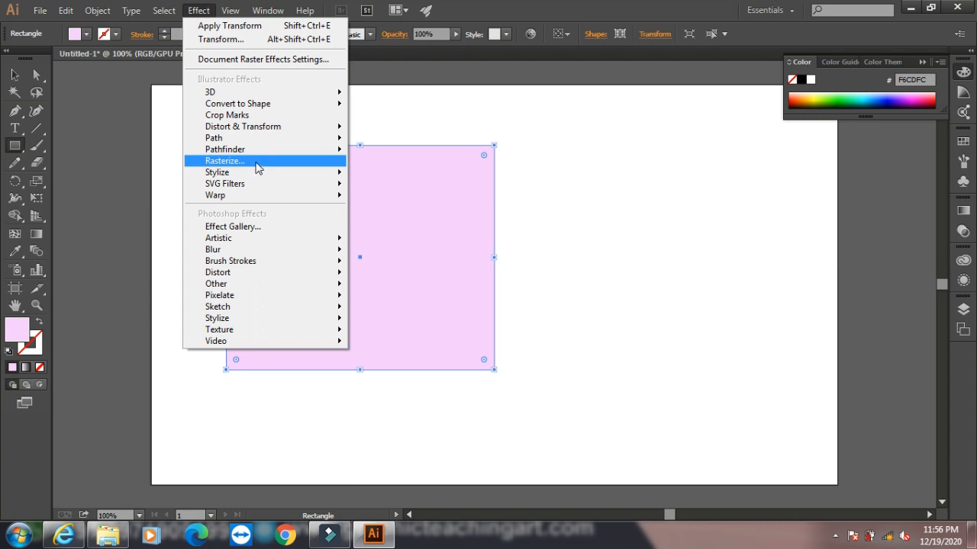
{"action": "mouse_move", "coordinate": [247, 173]}
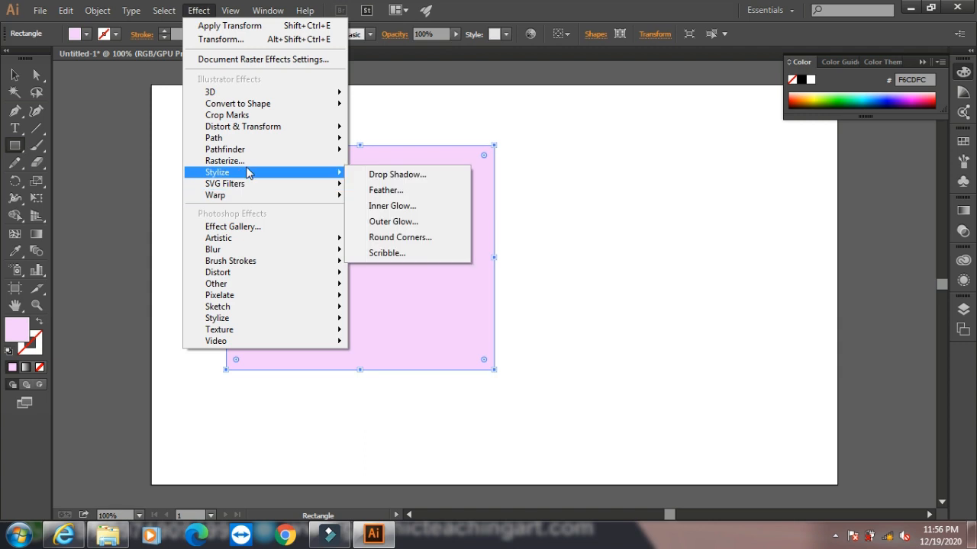
{"action": "left_click", "coordinate": [398, 175]}
{"action": "left_click", "coordinate": [404, 334]}
{"action": "left_click_drag", "start_coordinate": [512, 174], "coordinate": [674, 157]}
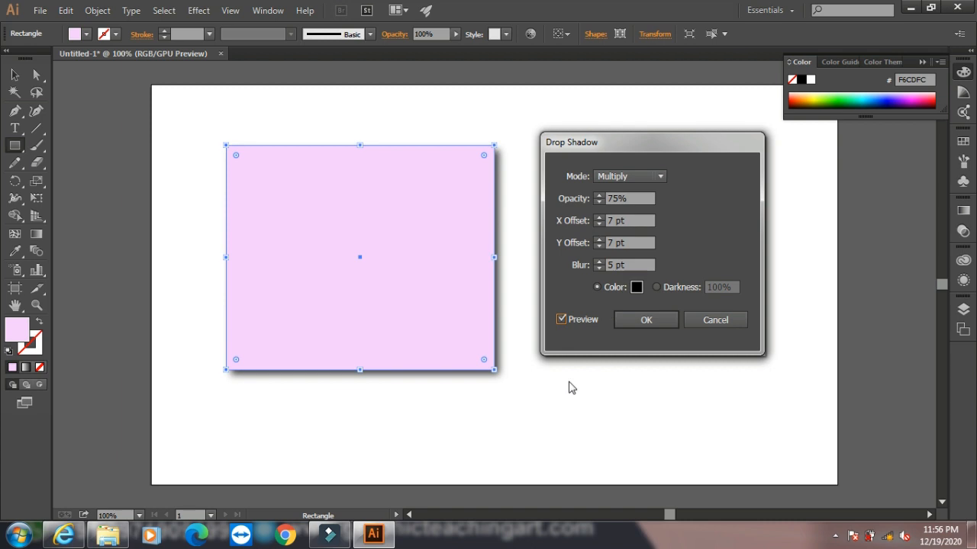
- Set both the X and Y offsets of the rectangle's drop shadow to 12 pt
{"action": "left_click", "coordinate": [598, 217]}
{"action": "left_click", "coordinate": [598, 218]}
{"action": "left_click", "coordinate": [598, 217]}
{"action": "left_click", "coordinate": [598, 217]}
{"action": "left_click", "coordinate": [598, 218]}
{"action": "left_click", "coordinate": [598, 240]}
{"action": "left_click", "coordinate": [598, 239]}
{"action": "left_click", "coordinate": [598, 240]}
{"action": "left_click", "coordinate": [598, 239]}
{"action": "left_click", "coordinate": [598, 239]}
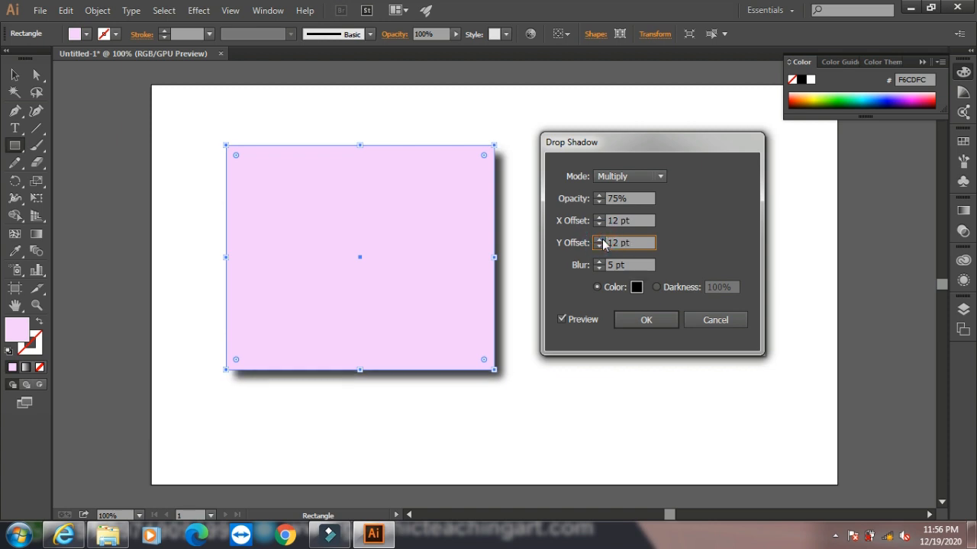
- Set the drop shadow's blending mode to Normal and apply the effect
{"action": "left_click", "coordinate": [635, 180]}
{"action": "left_click", "coordinate": [635, 192]}
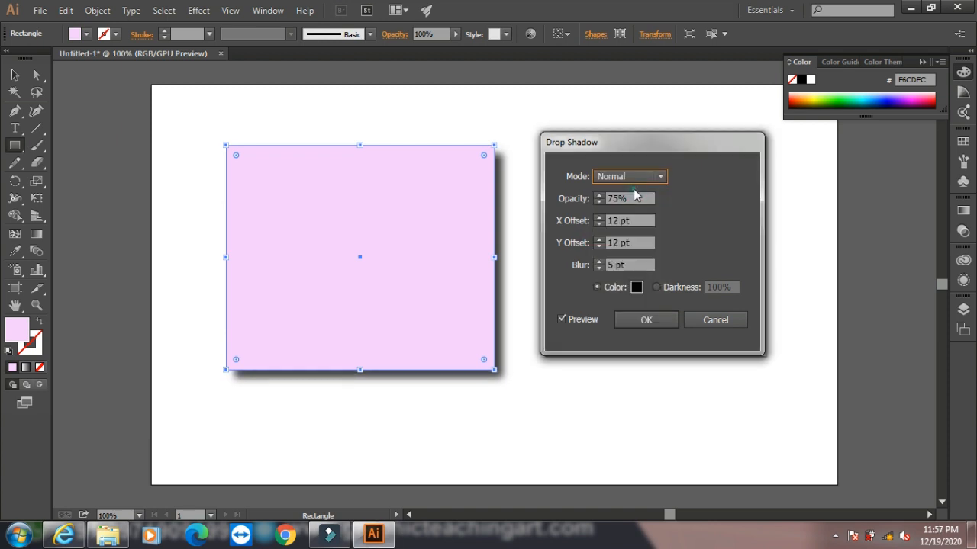
{"action": "left_click", "coordinate": [638, 326]}
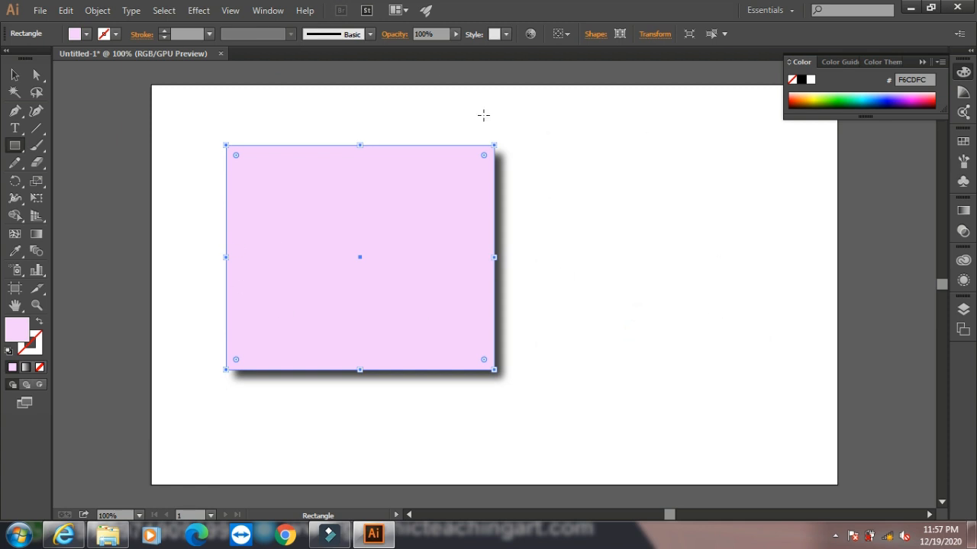
- Try a second Drop Shadow effect in pinkish red on the rectangle and undo it
{"action": "left_click", "coordinate": [198, 10]}
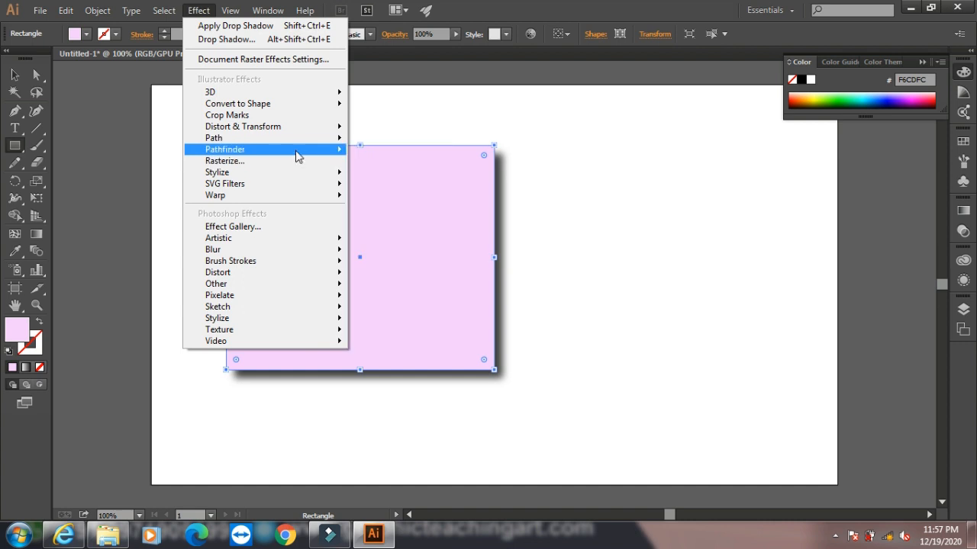
{"action": "mouse_move", "coordinate": [294, 171]}
{"action": "left_click", "coordinate": [390, 172]}
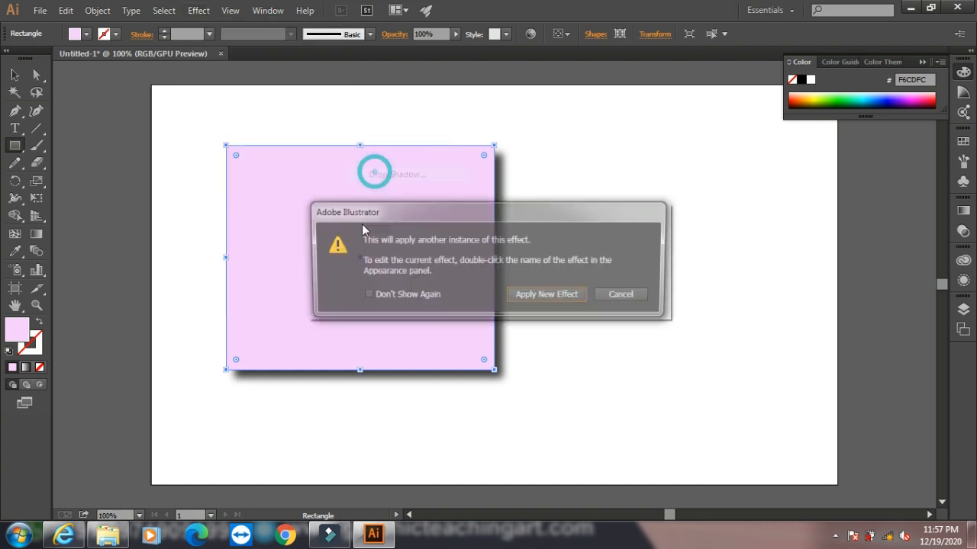
{"action": "left_click", "coordinate": [538, 296]}
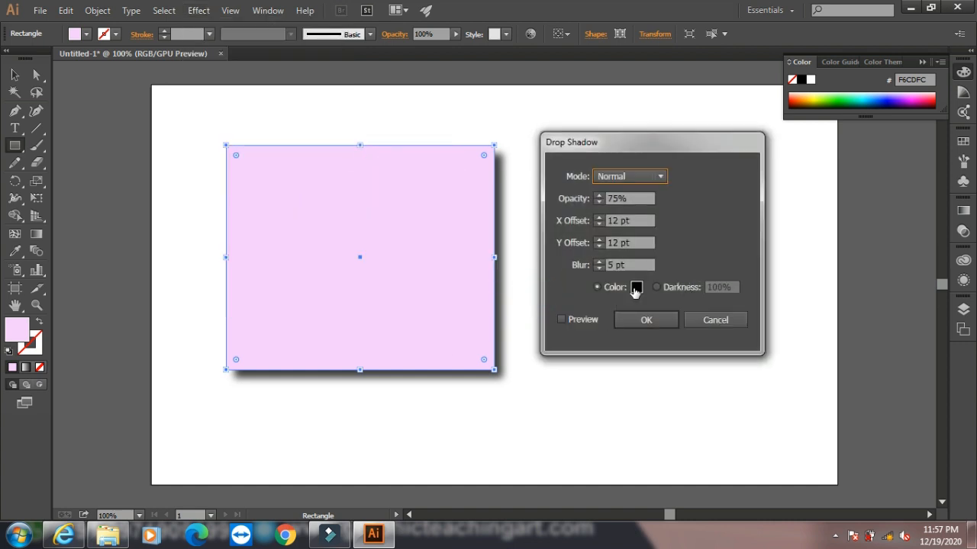
{"action": "left_click", "coordinate": [636, 287]}
{"action": "left_click", "coordinate": [350, 300]}
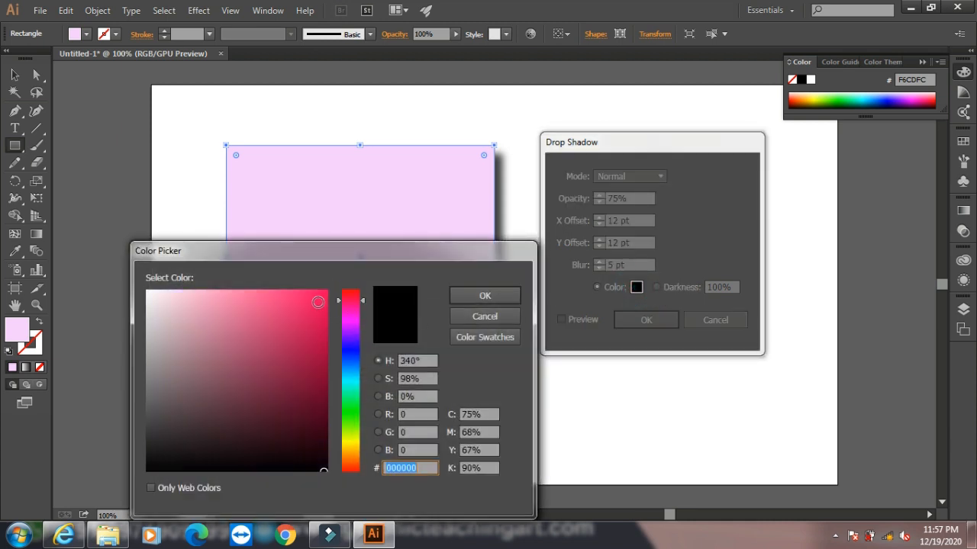
{"action": "left_click", "coordinate": [315, 300]}
{"action": "left_click", "coordinate": [506, 299]}
{"action": "left_click", "coordinate": [646, 322]}
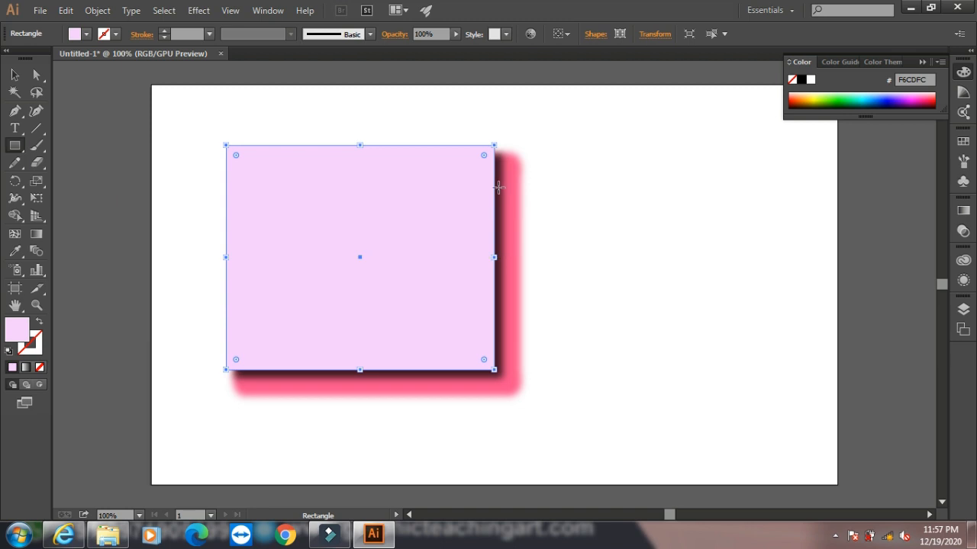
{"action": "key", "text": "ctrl"}
{"action": "key", "text": "ctrl+z"}
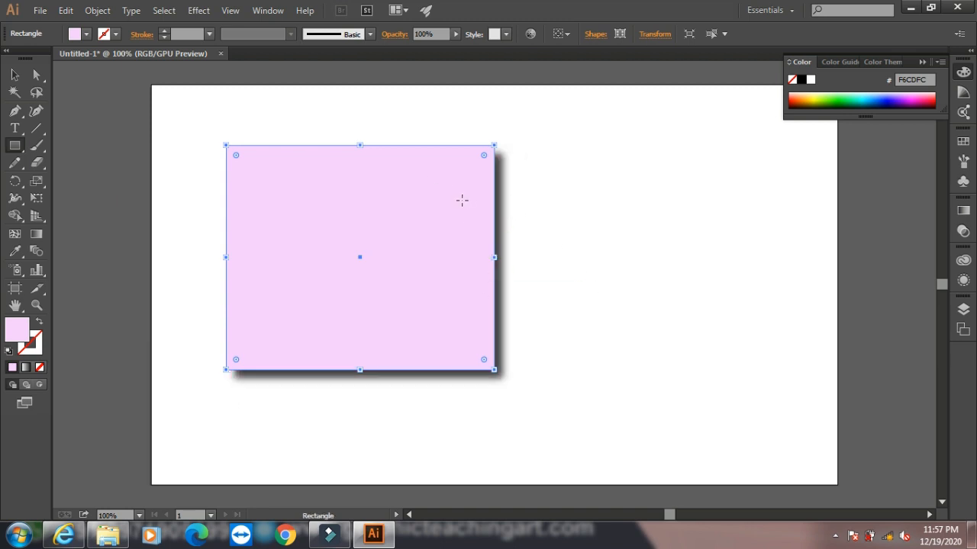
- Show the rectangle's appearance attributes, including its applied effects
{"action": "left_click", "coordinate": [964, 261]}
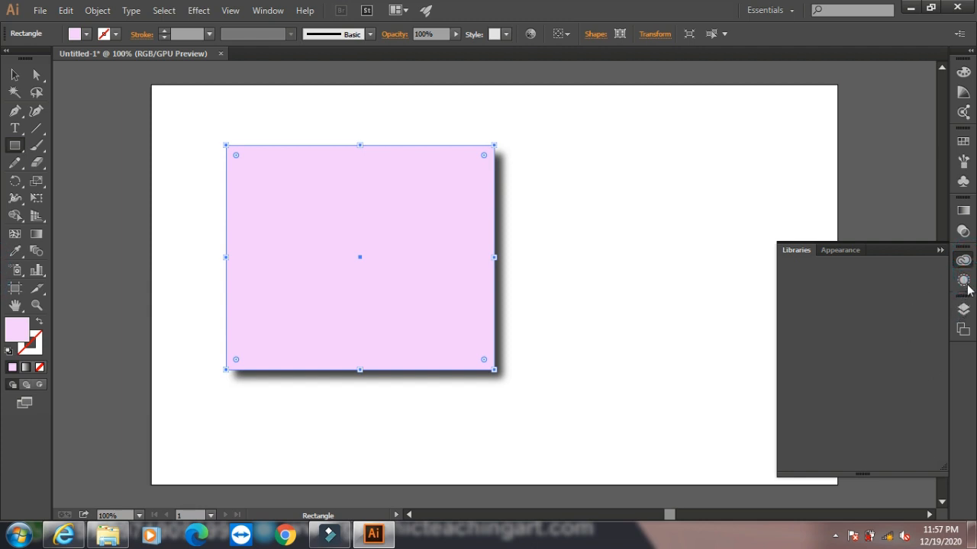
{"action": "left_click", "coordinate": [963, 281]}
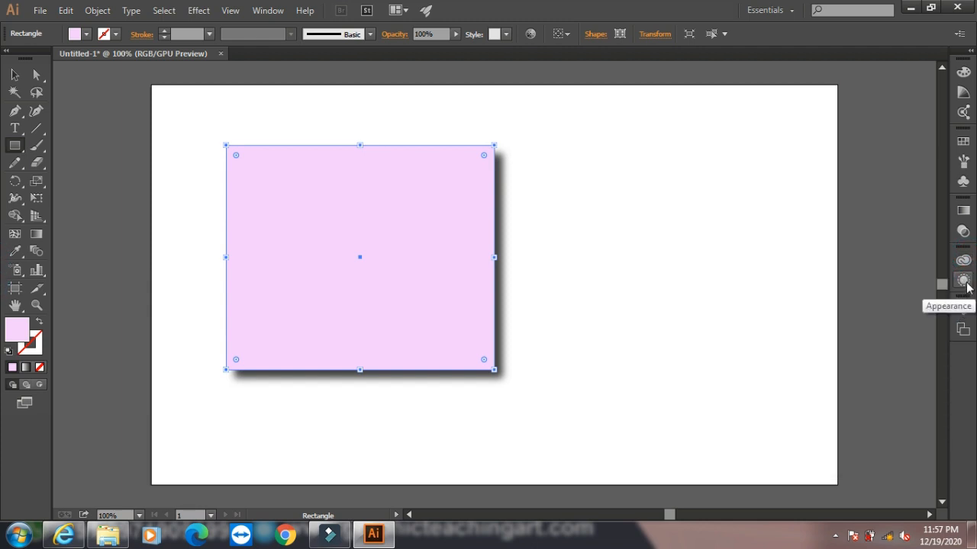
{"action": "left_click", "coordinate": [963, 281]}
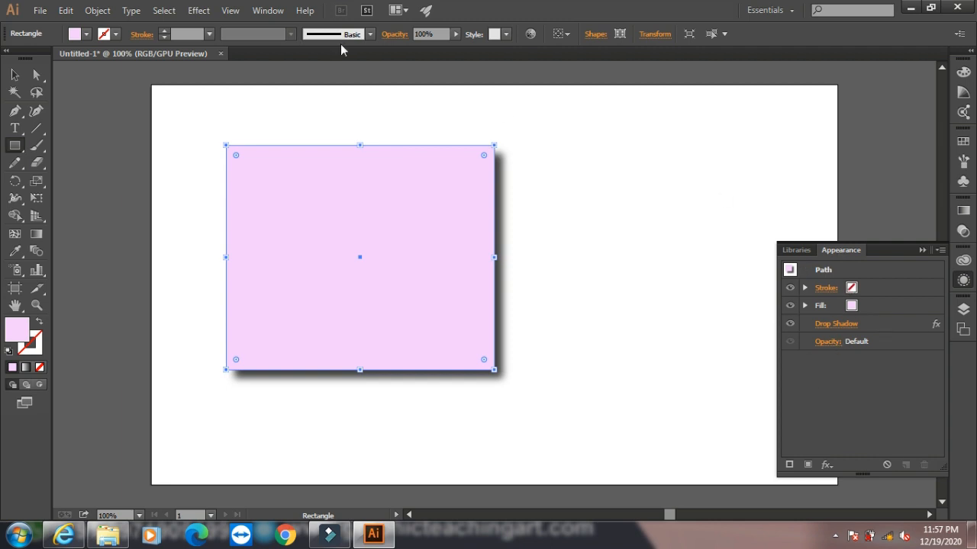
{"action": "left_click", "coordinate": [267, 10]}
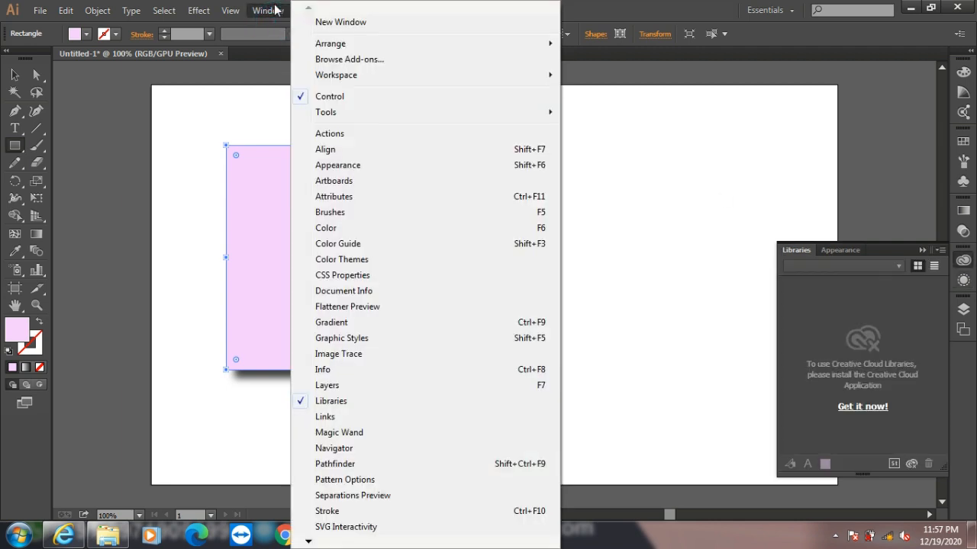
{"action": "left_click", "coordinate": [382, 164]}
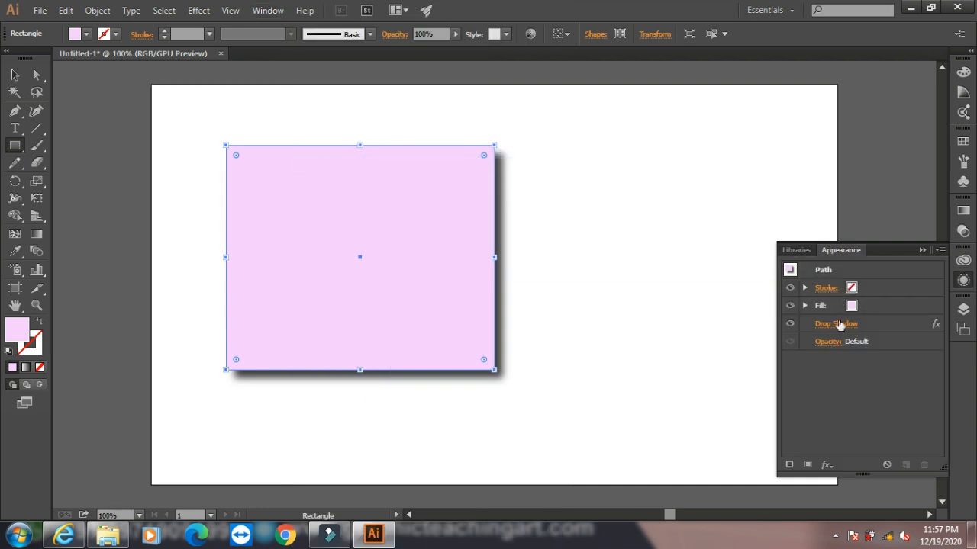
- Change the rectangle's existing drop shadow colour to red EF1434 and apply it
{"action": "left_click", "coordinate": [834, 324]}
{"action": "left_click", "coordinate": [575, 319]}
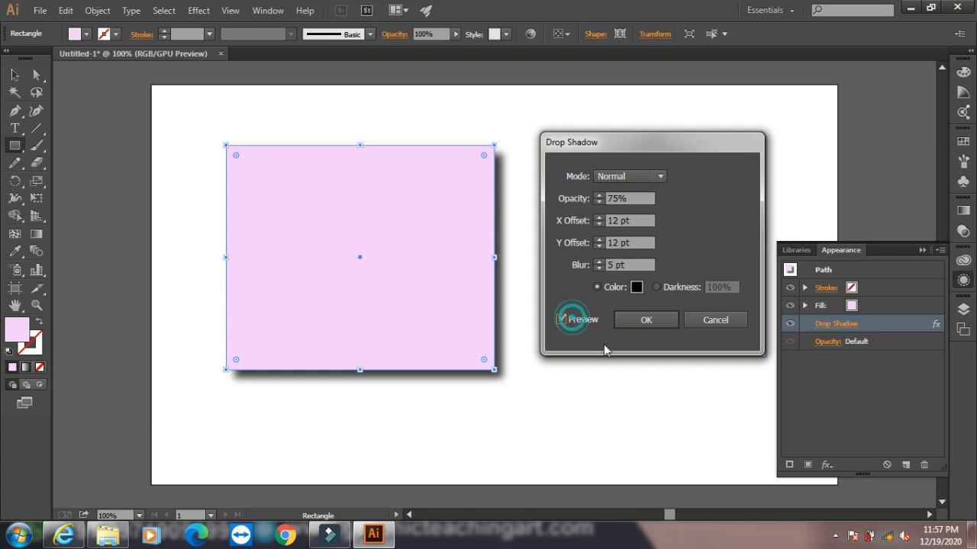
{"action": "left_click", "coordinate": [637, 287]}
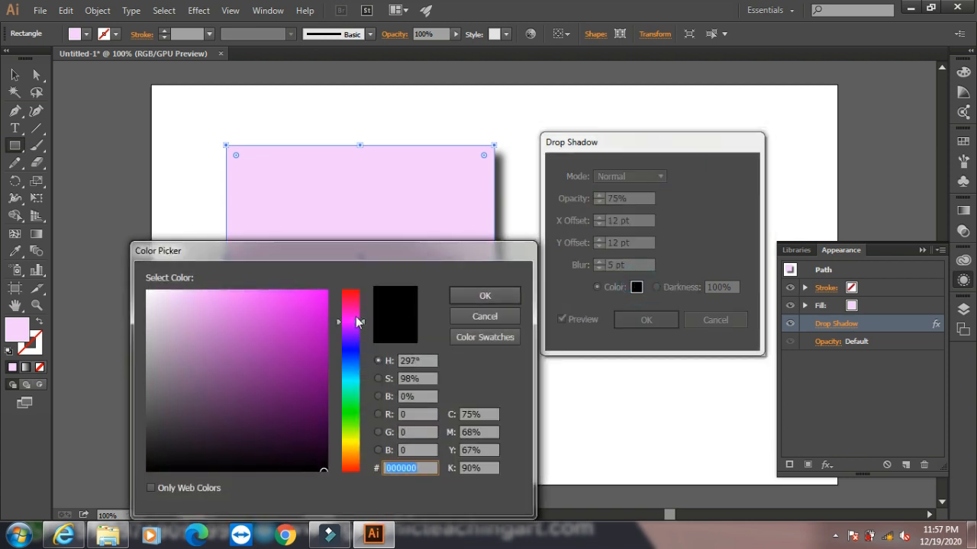
{"action": "left_click_drag", "start_coordinate": [350, 323], "coordinate": [345, 294]}
{"action": "left_click", "coordinate": [314, 299]}
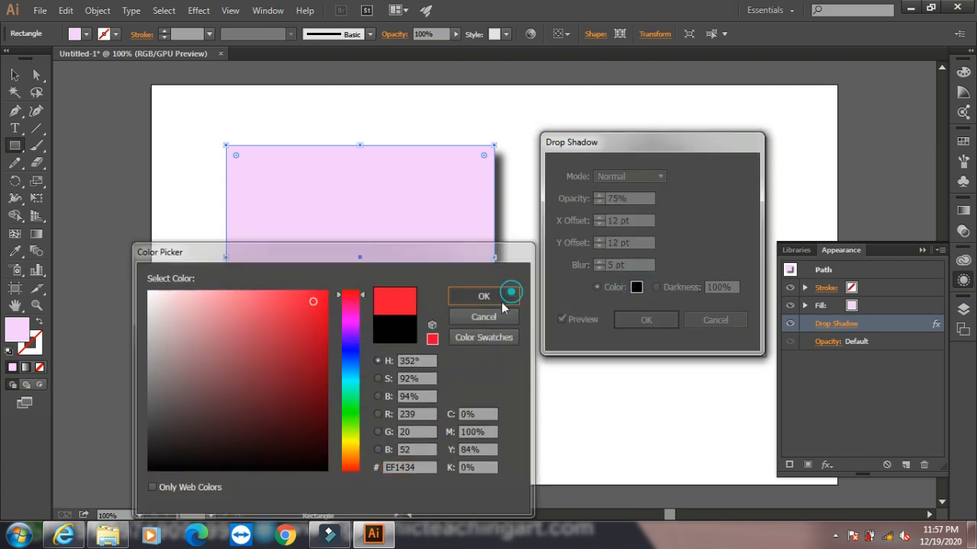
{"action": "left_click", "coordinate": [510, 293]}
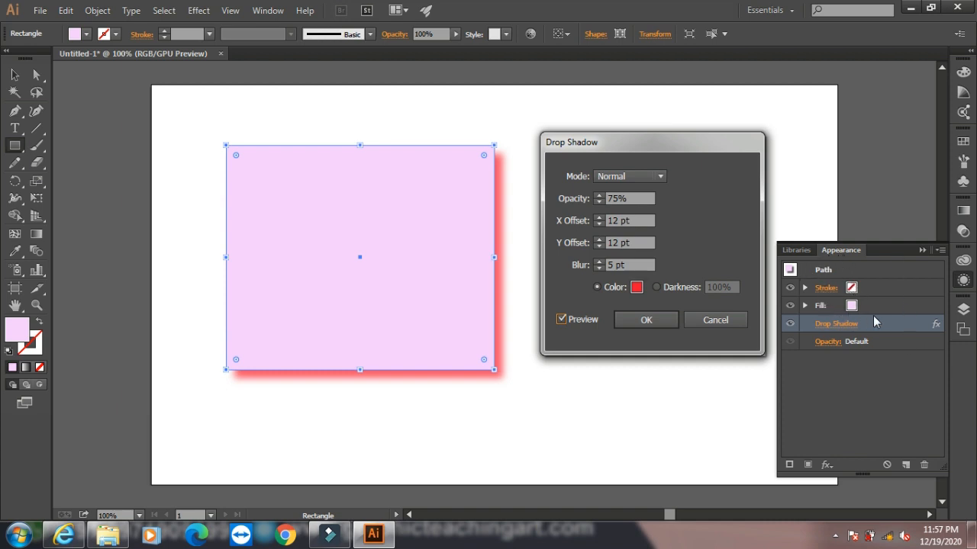
{"action": "left_click", "coordinate": [646, 321]}
- Try a Feather effect on the rectangle with live preview, raising the radius to 19 pt, and cancel it
{"action": "left_click", "coordinate": [208, 16]}
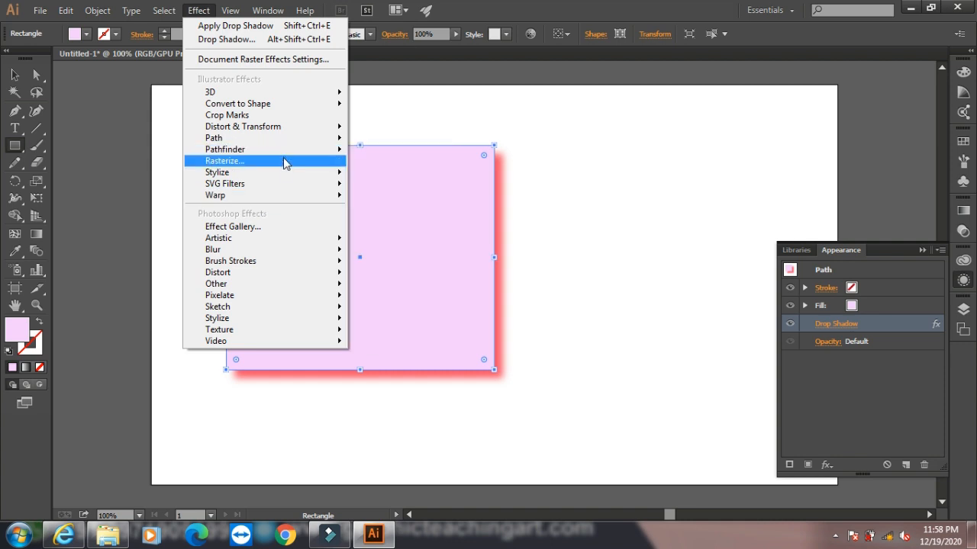
{"action": "mouse_move", "coordinate": [287, 174]}
{"action": "left_click", "coordinate": [372, 191]}
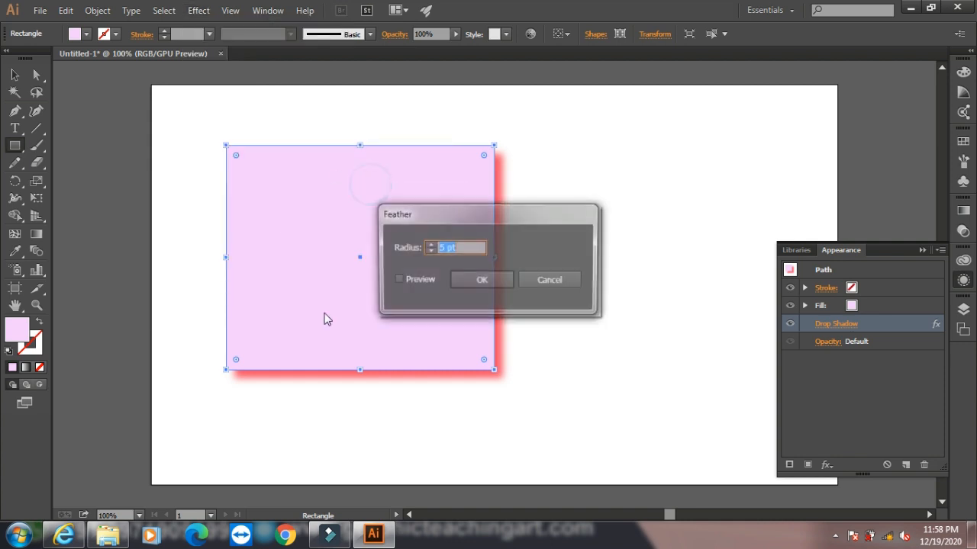
{"action": "left_click", "coordinate": [396, 280]}
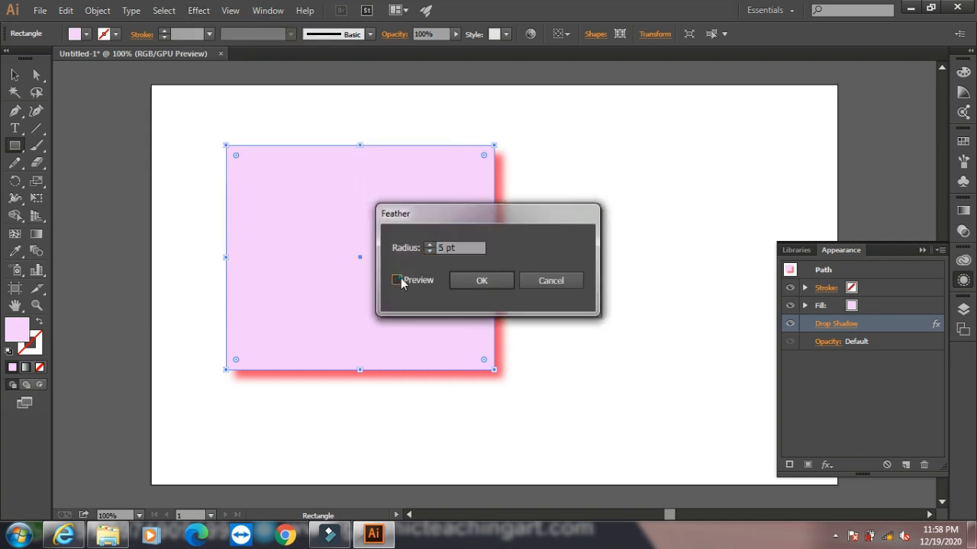
{"action": "left_click", "coordinate": [431, 245]}
{"action": "left_click", "coordinate": [430, 246]}
{"action": "left_click", "coordinate": [430, 246]}
{"action": "left_click", "coordinate": [430, 246]}
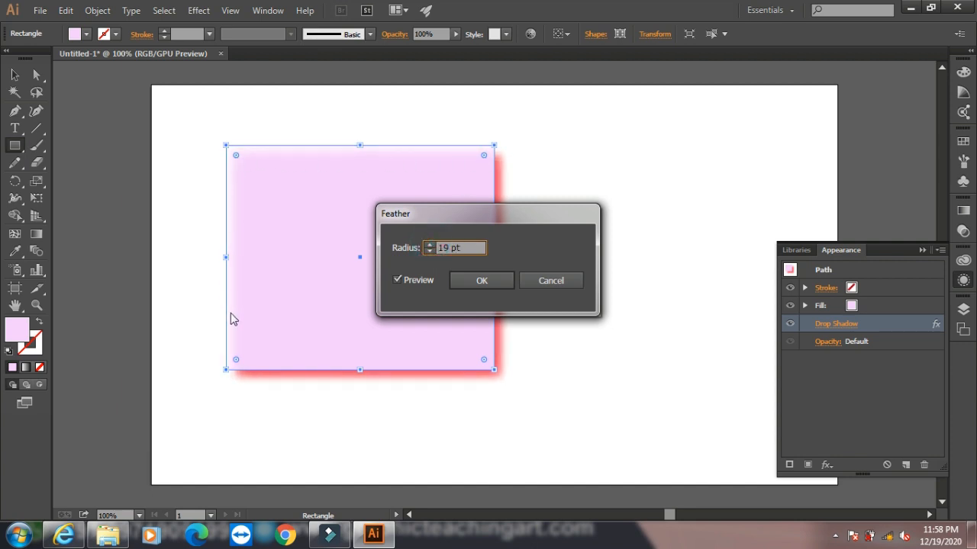
{"action": "left_click", "coordinate": [429, 246]}
{"action": "left_click", "coordinate": [429, 246]}
{"action": "left_click", "coordinate": [428, 245]}
{"action": "left_click", "coordinate": [564, 280]}
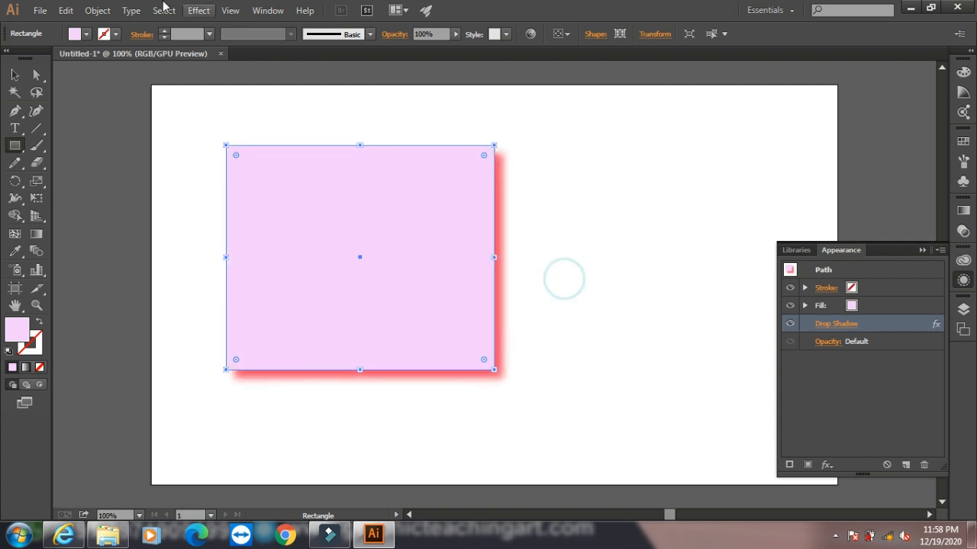
- Try an Inner Glow effect on the rectangle with live preview and raise its opacity to 84%
{"action": "left_click", "coordinate": [201, 12]}
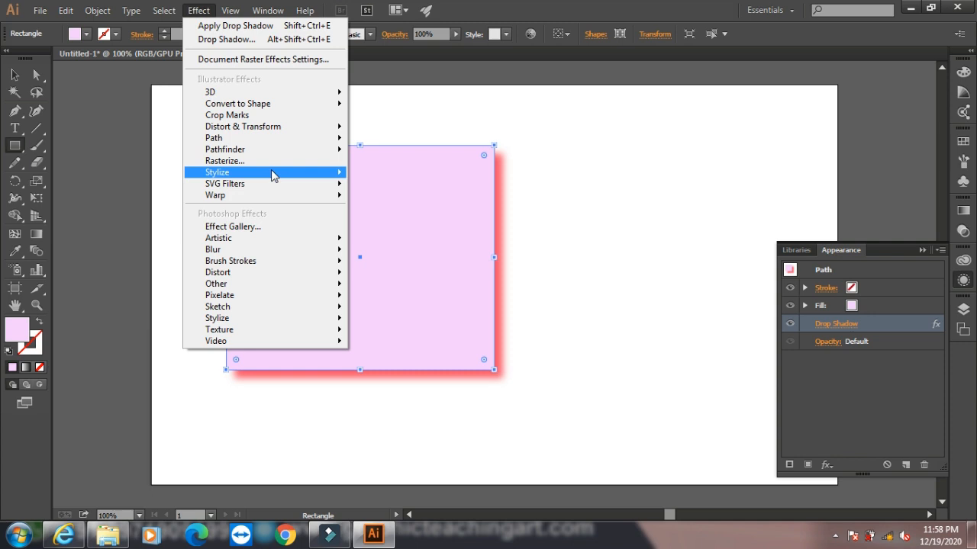
{"action": "mouse_move", "coordinate": [283, 172]}
{"action": "left_click", "coordinate": [410, 206]}
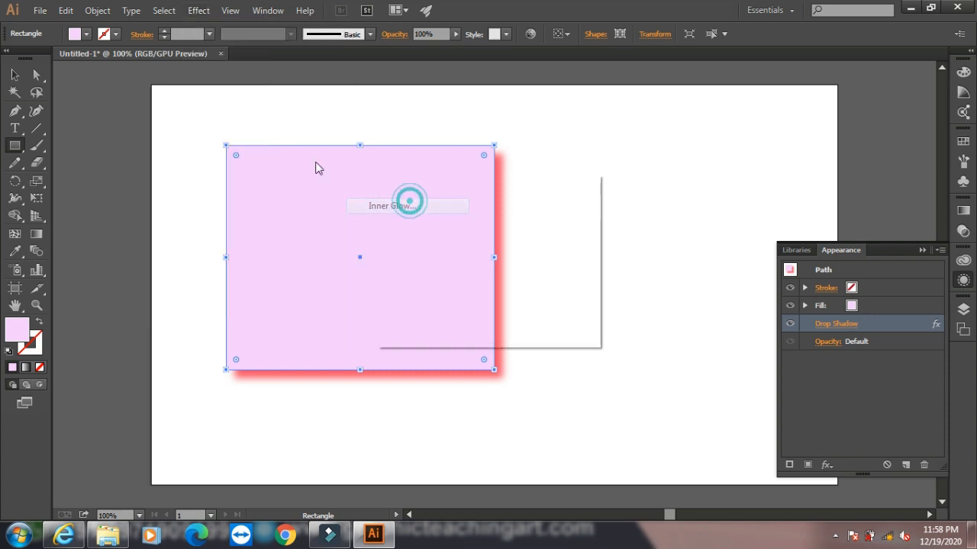
{"action": "left_click", "coordinate": [396, 310]}
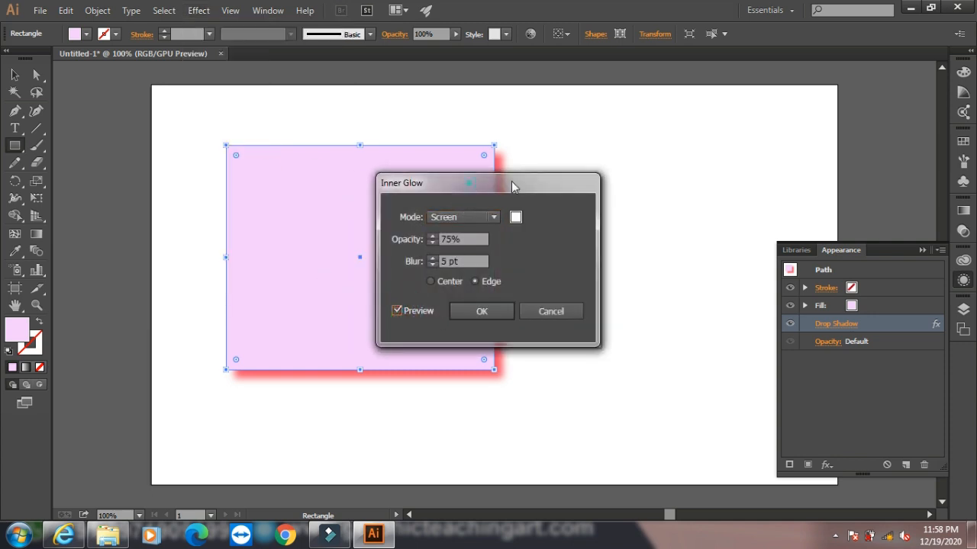
{"action": "left_click_drag", "start_coordinate": [481, 186], "coordinate": [672, 168]}
{"action": "left_click", "coordinate": [623, 225]}
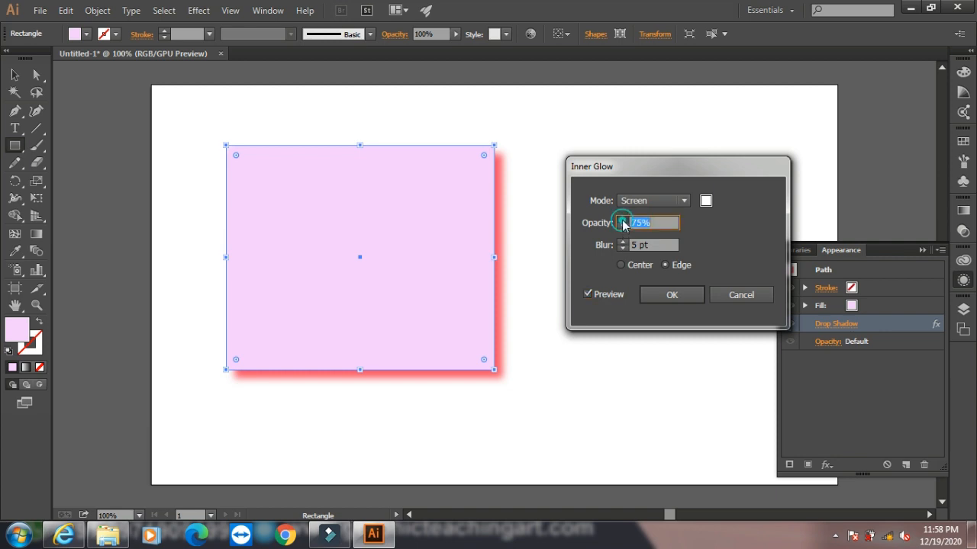
{"action": "left_click", "coordinate": [623, 220]}
- Raise the inner glow's blur to 12 pt and compare the Center and Edge options, ending on Edge
{"action": "left_click", "coordinate": [625, 242]}
{"action": "left_click", "coordinate": [625, 242]}
{"action": "left_click", "coordinate": [625, 242]}
{"action": "left_click", "coordinate": [625, 242]}
{"action": "left_click", "coordinate": [625, 242]}
{"action": "left_click", "coordinate": [625, 242]}
{"action": "left_click", "coordinate": [625, 242]}
{"action": "left_click", "coordinate": [629, 265]}
{"action": "left_click", "coordinate": [670, 267]}
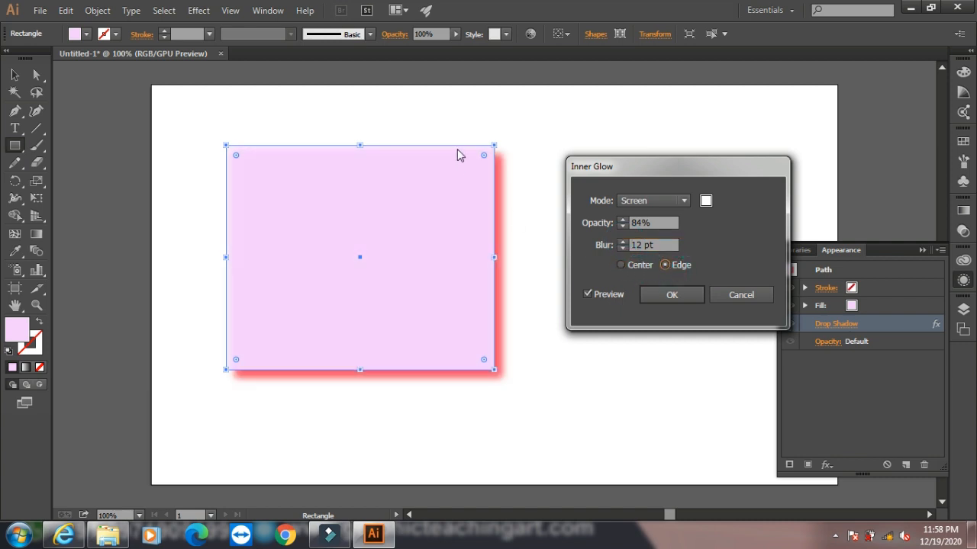
- Preview the inner glow from the Center in cyan 18EAEA and cancel the effect
{"action": "left_click", "coordinate": [621, 265]}
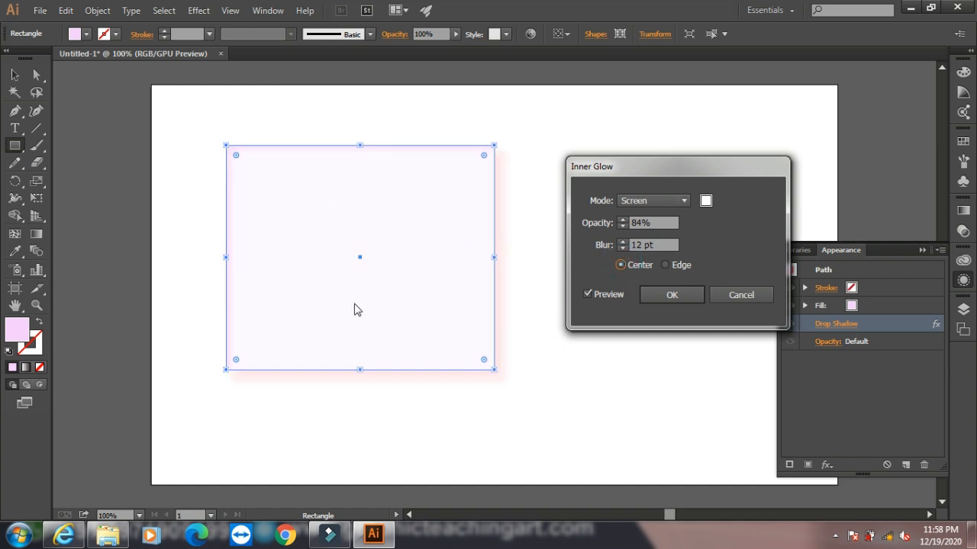
{"action": "left_click", "coordinate": [706, 202]}
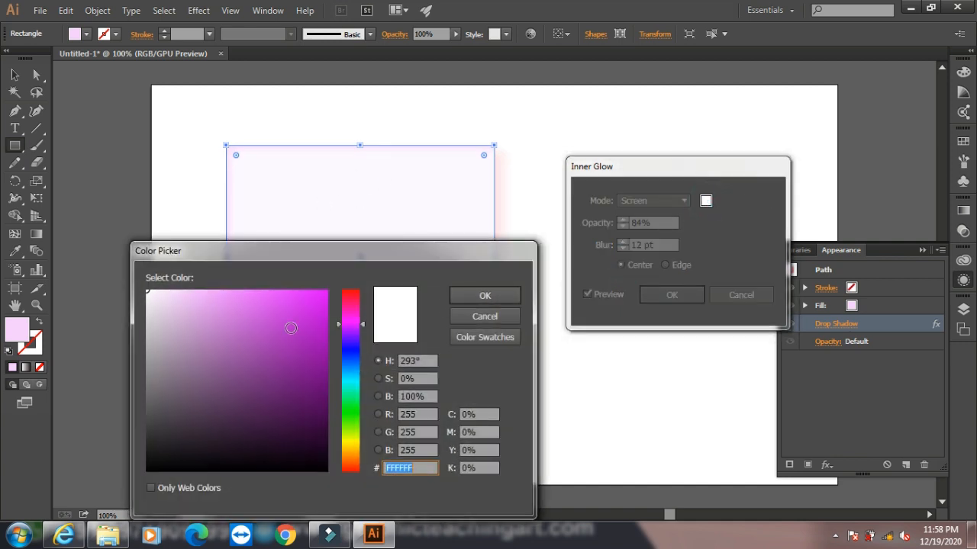
{"action": "left_click", "coordinate": [350, 382]}
{"action": "left_click", "coordinate": [312, 306]}
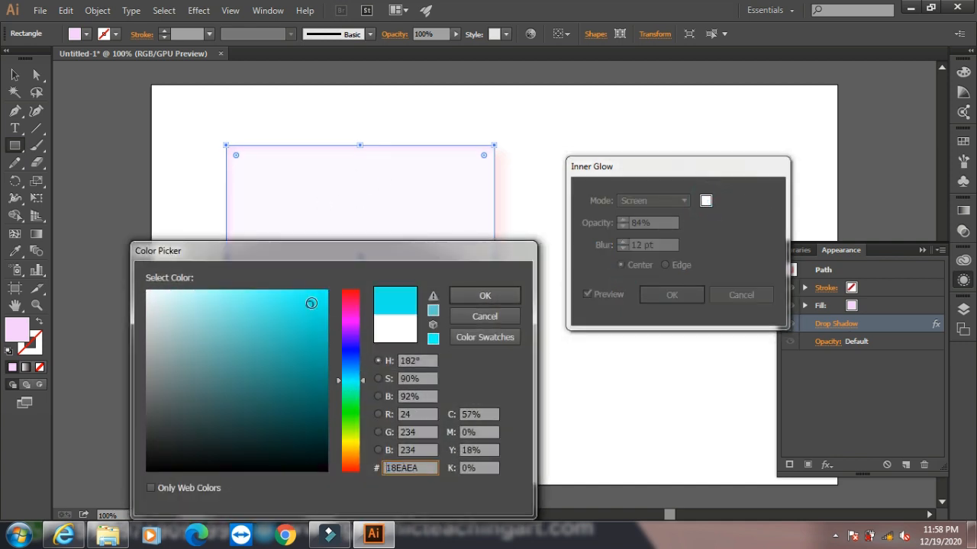
{"action": "left_click", "coordinate": [500, 296]}
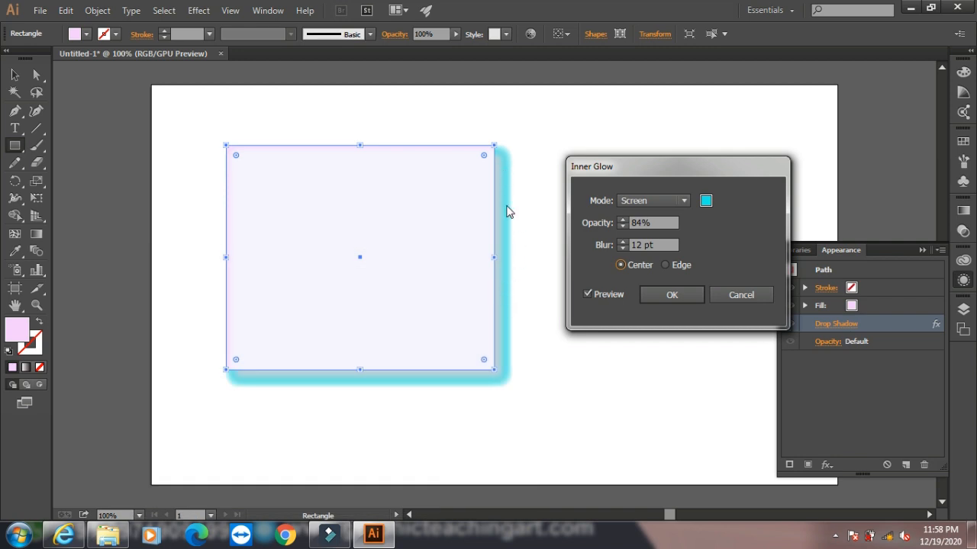
{"action": "left_click", "coordinate": [736, 296]}
- Clear the artboard and draw a new pink rectangle in its upper-left area
{"action": "left_click_drag", "start_coordinate": [371, 238], "coordinate": [600, 249]}
{"action": "key", "text": "v"}
{"action": "key", "text": "ctrl+a"}
{"action": "key", "text": "Delete"}
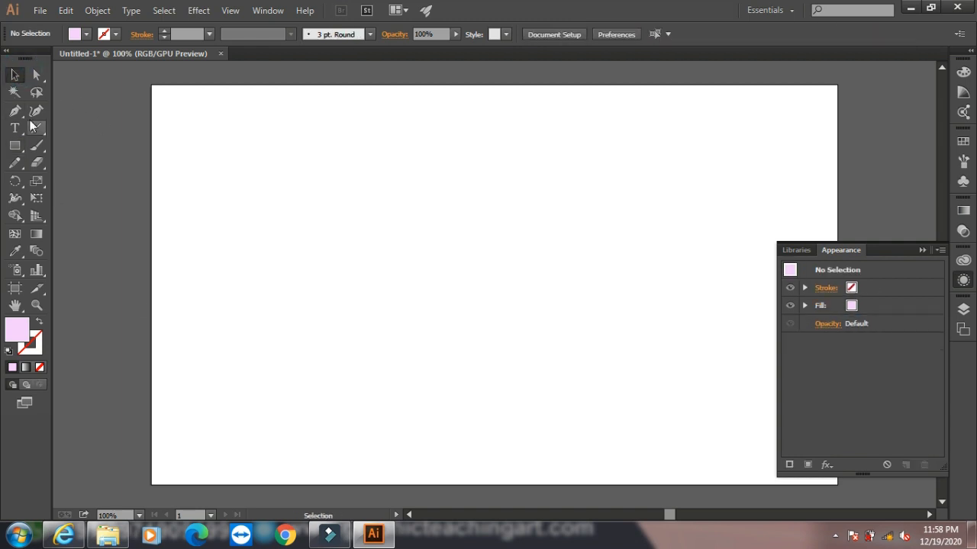
{"action": "left_click", "coordinate": [15, 145]}
{"action": "mouse_move", "coordinate": [220, 132]}
{"action": "left_mouse_down"}
{"action": "mouse_move", "coordinate": [392, 291]}
{"action": "mouse_move", "coordinate": [466, 326]}
{"action": "left_mouse_up"}
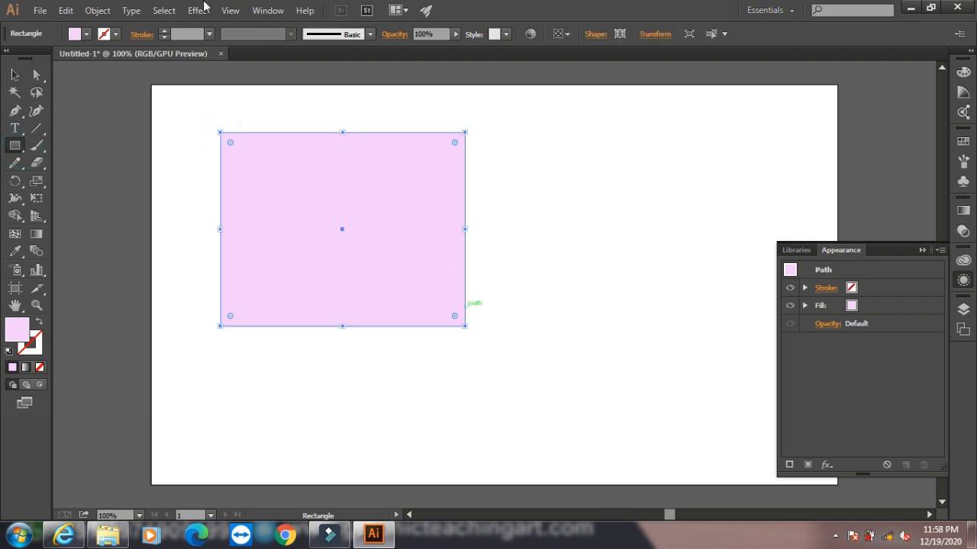
- Preview an Outer Glow effect with its default settings on the new rectangle and cancel it
{"action": "left_click", "coordinate": [197, 10]}
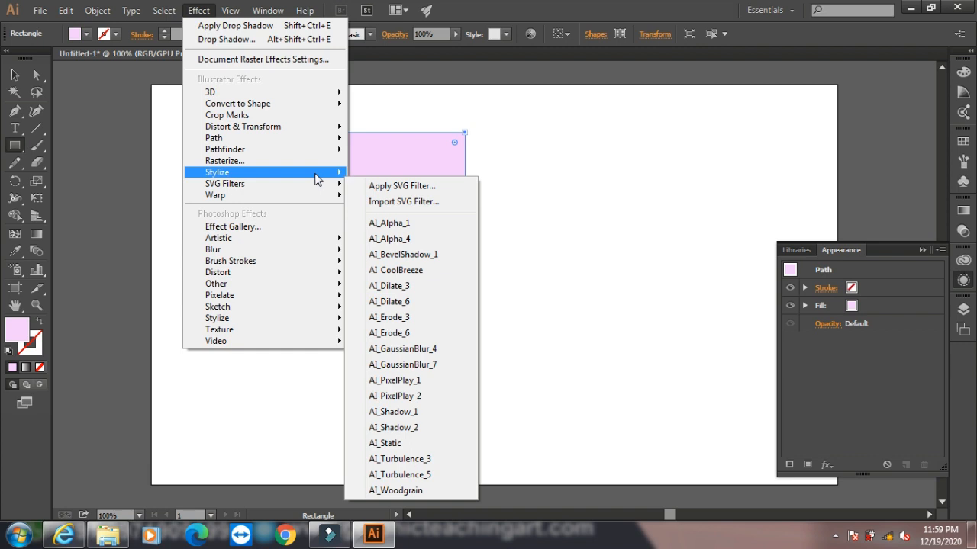
{"action": "mouse_move", "coordinate": [316, 174]}
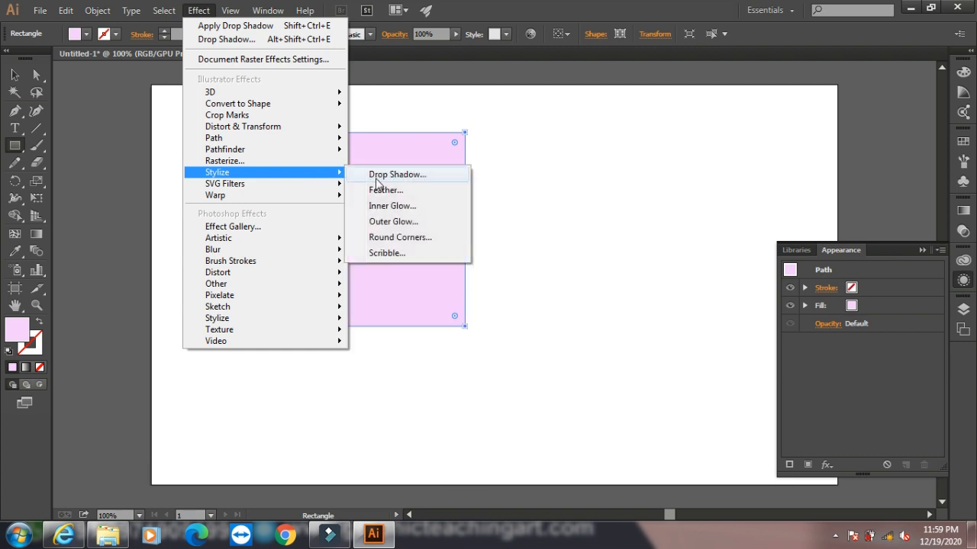
{"action": "left_click", "coordinate": [385, 222]}
{"action": "left_click", "coordinate": [418, 302]}
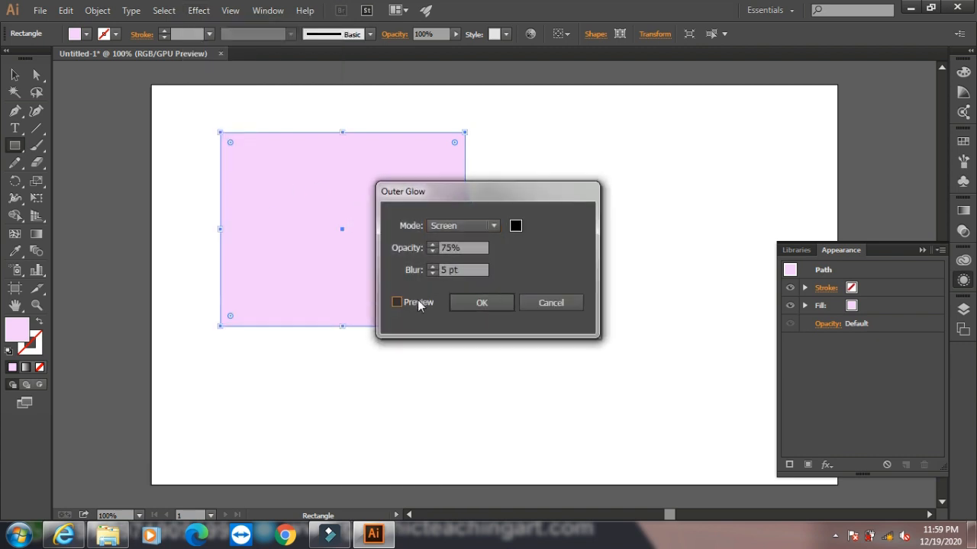
{"action": "left_click_drag", "start_coordinate": [504, 196], "coordinate": [613, 175]}
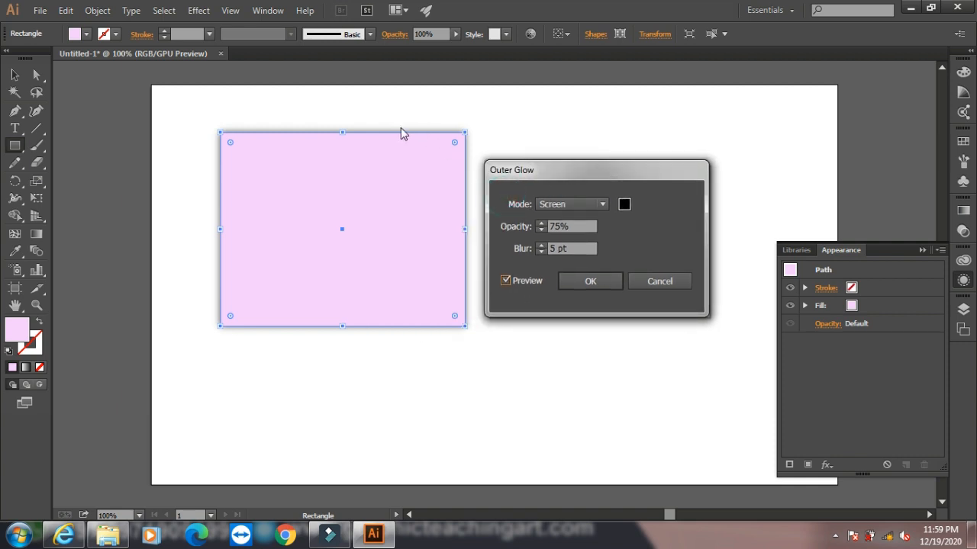
{"action": "left_click", "coordinate": [650, 280]}
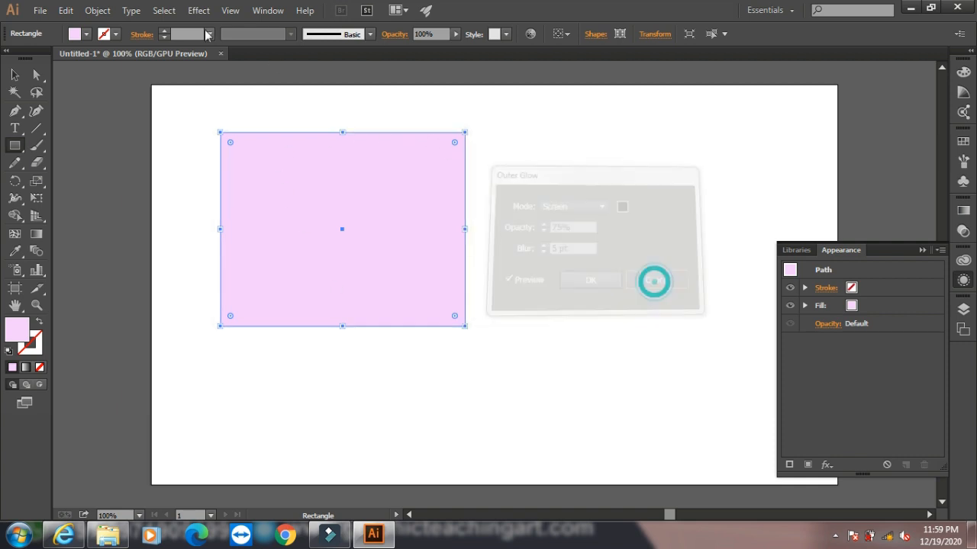
- Try a Round Corners effect on the rectangle with live preview, raising the radius to 23 pt, and cancel it
{"action": "left_click", "coordinate": [200, 12]}
{"action": "mouse_move", "coordinate": [277, 175]}
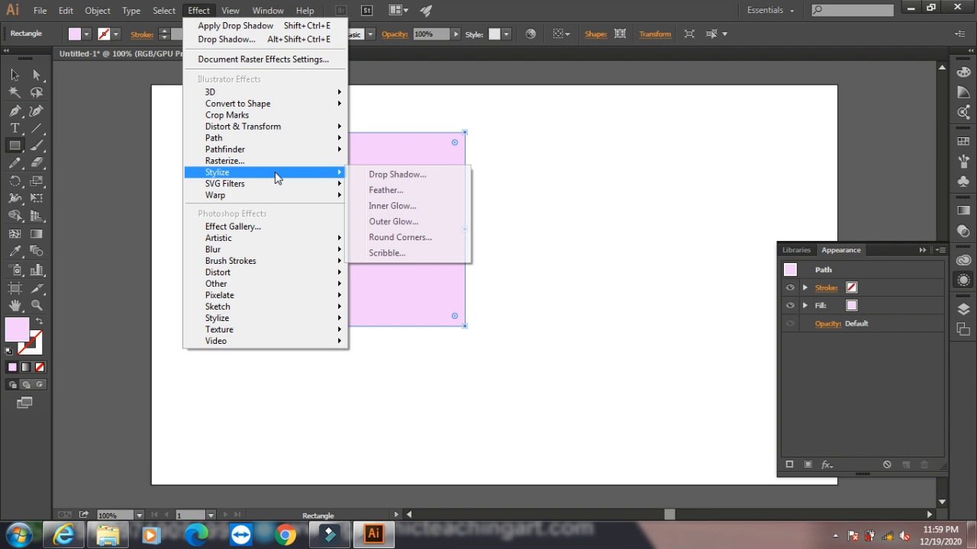
{"action": "left_click", "coordinate": [397, 238]}
{"action": "left_click", "coordinate": [397, 280]}
{"action": "left_click_drag", "start_coordinate": [461, 210], "coordinate": [676, 229]}
{"action": "left_click", "coordinate": [644, 263]}
{"action": "left_click", "coordinate": [644, 263]}
{"action": "left_click", "coordinate": [644, 264]}
{"action": "left_click", "coordinate": [644, 263]}
{"action": "left_click", "coordinate": [644, 263]}
{"action": "left_click", "coordinate": [644, 263]}
{"action": "left_click", "coordinate": [644, 263]}
{"action": "left_click", "coordinate": [644, 263]}
{"action": "left_click", "coordinate": [644, 263]}
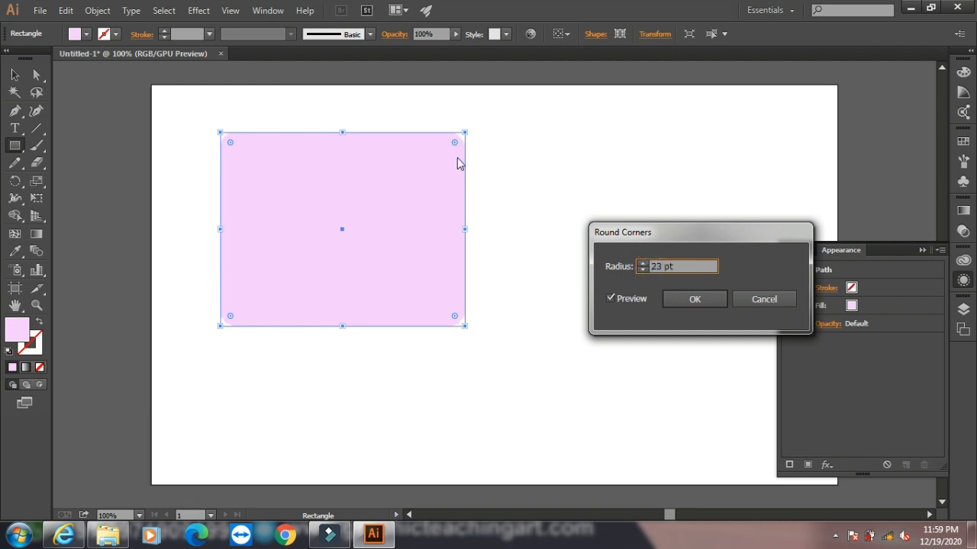
{"action": "left_click", "coordinate": [763, 299]}
- Preview a Scribble effect on the rectangle with path overlap -61 pt, its variation 38 pt and stroke width 37 pt, and cancel it
{"action": "left_click", "coordinate": [200, 11]}
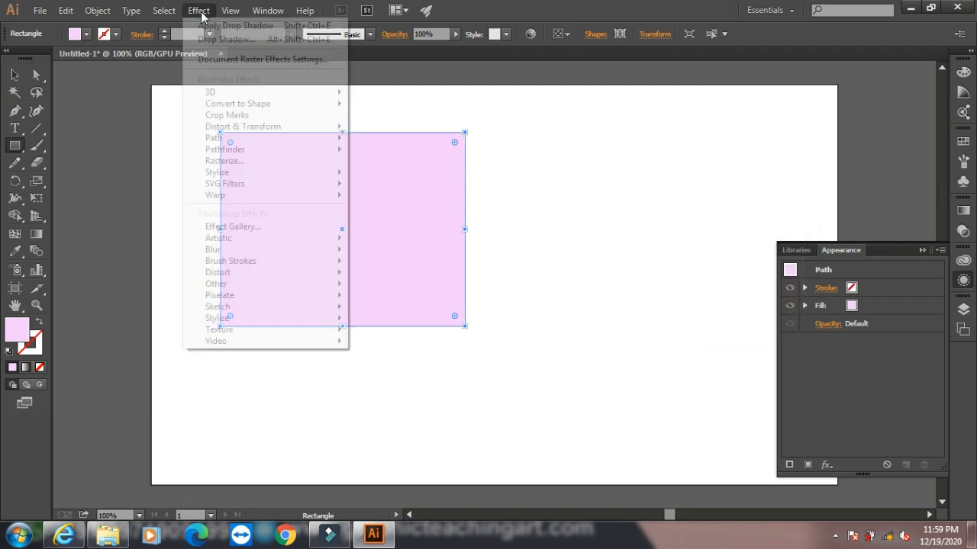
{"action": "mouse_move", "coordinate": [267, 175]}
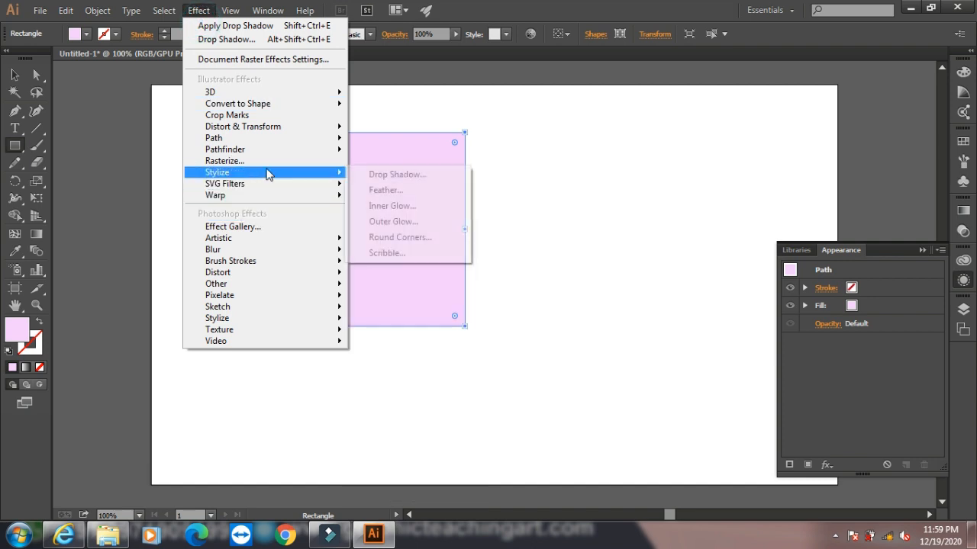
{"action": "left_click", "coordinate": [384, 253]}
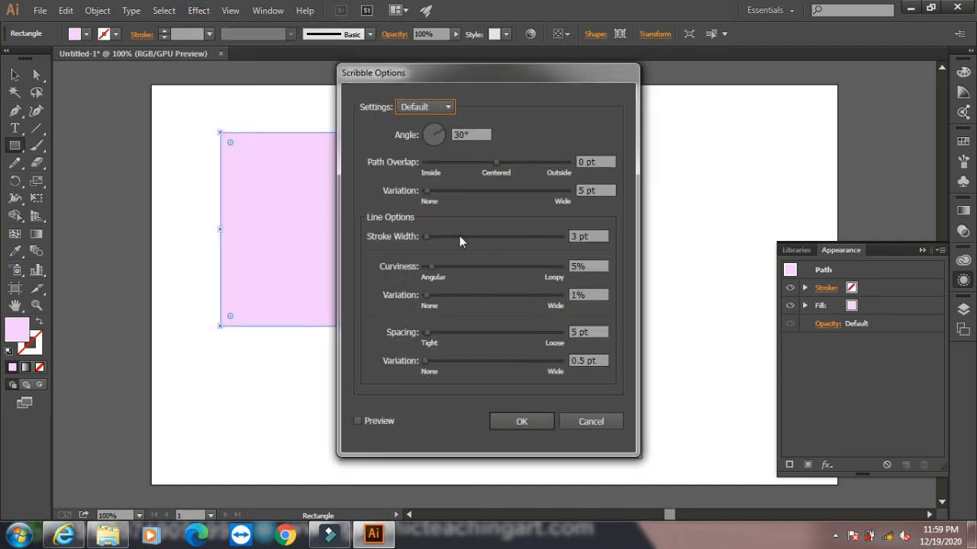
{"action": "left_click", "coordinate": [360, 421]}
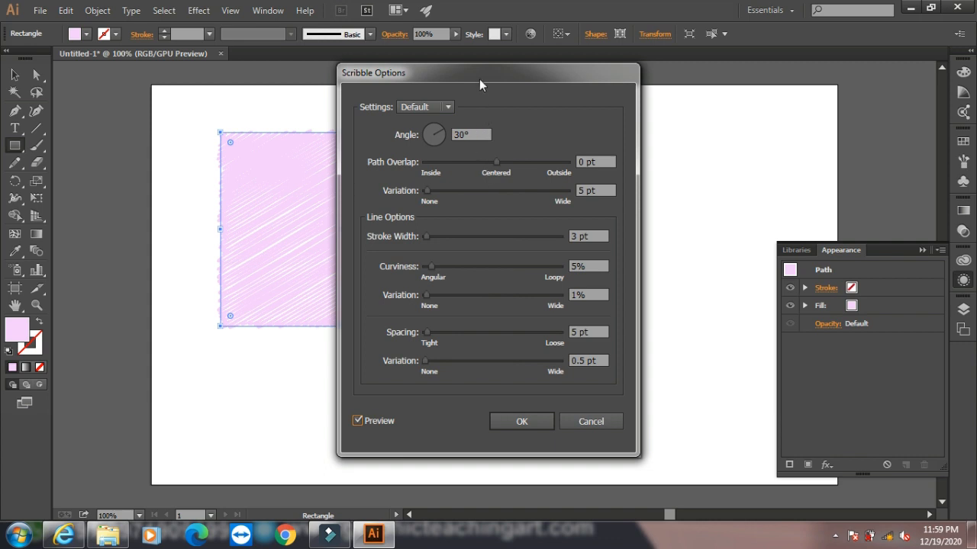
{"action": "left_click_drag", "start_coordinate": [480, 84], "coordinate": [627, 85]}
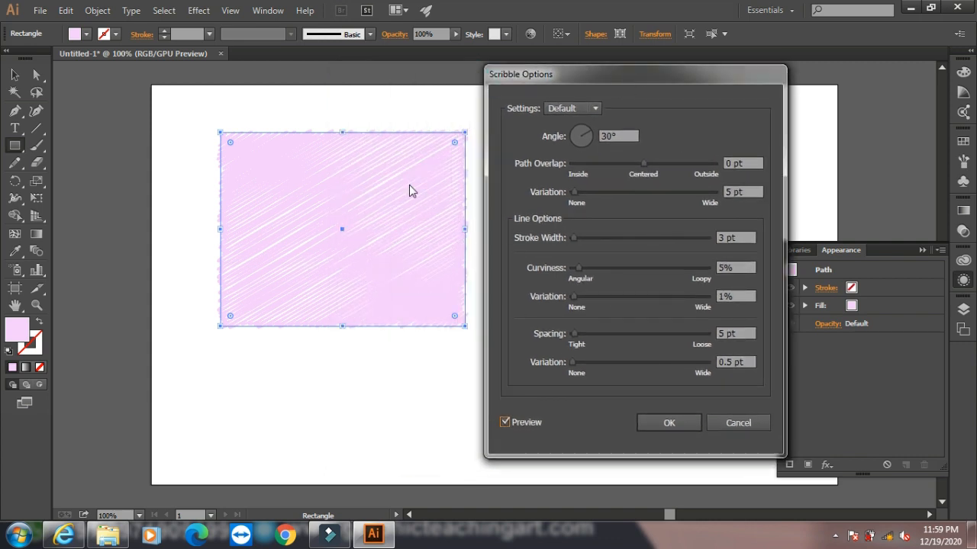
{"action": "left_click_drag", "start_coordinate": [641, 165], "coordinate": [624, 174]}
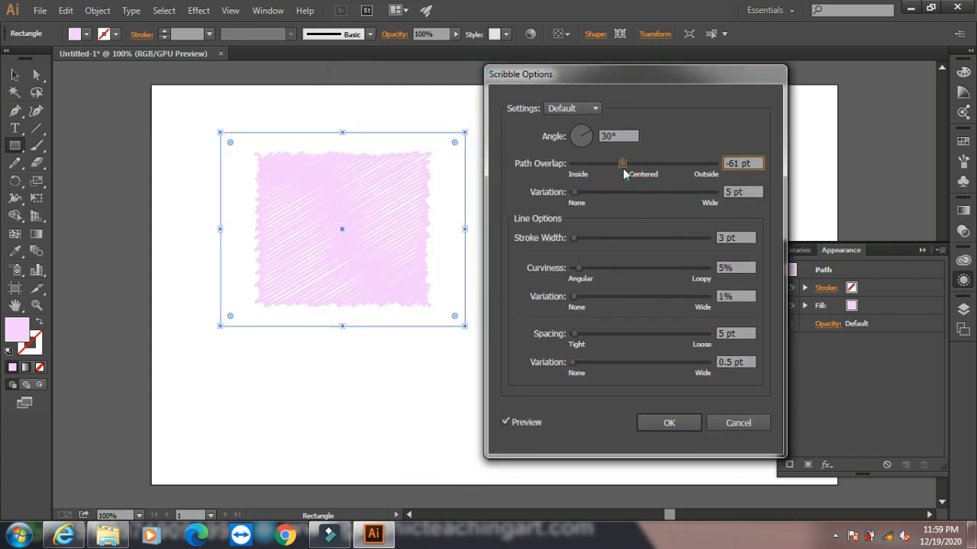
{"action": "left_click_drag", "start_coordinate": [573, 193], "coordinate": [591, 193]}
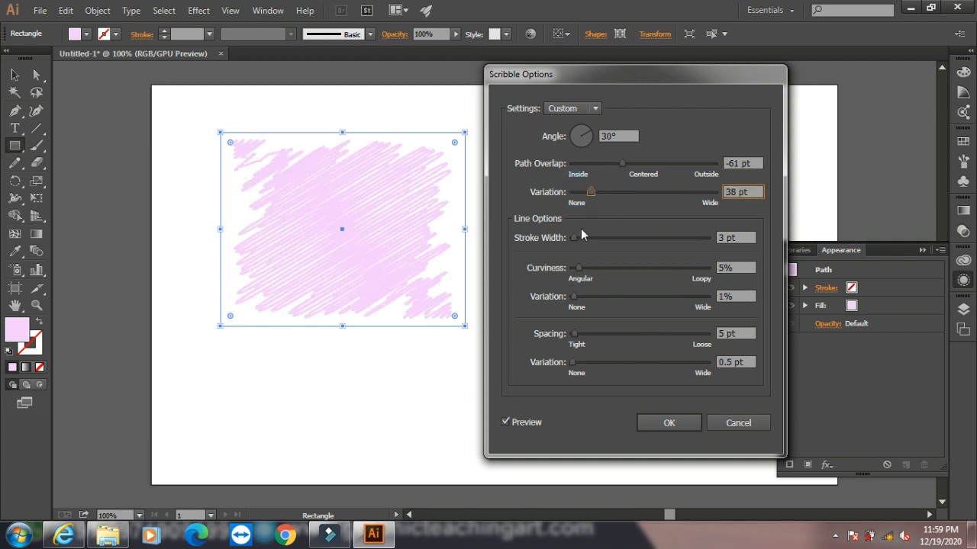
{"action": "left_click_drag", "start_coordinate": [575, 239], "coordinate": [588, 244]}
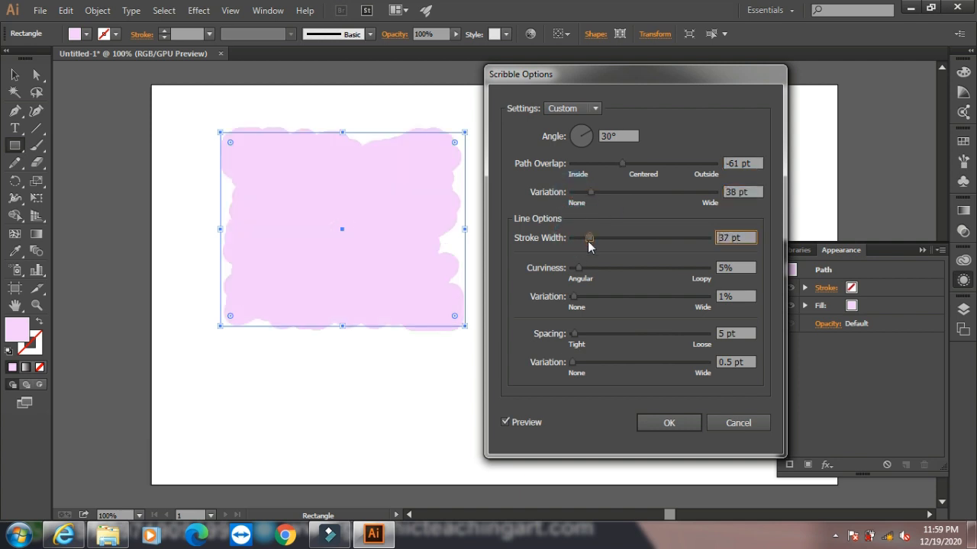
{"action": "left_click", "coordinate": [763, 425]}
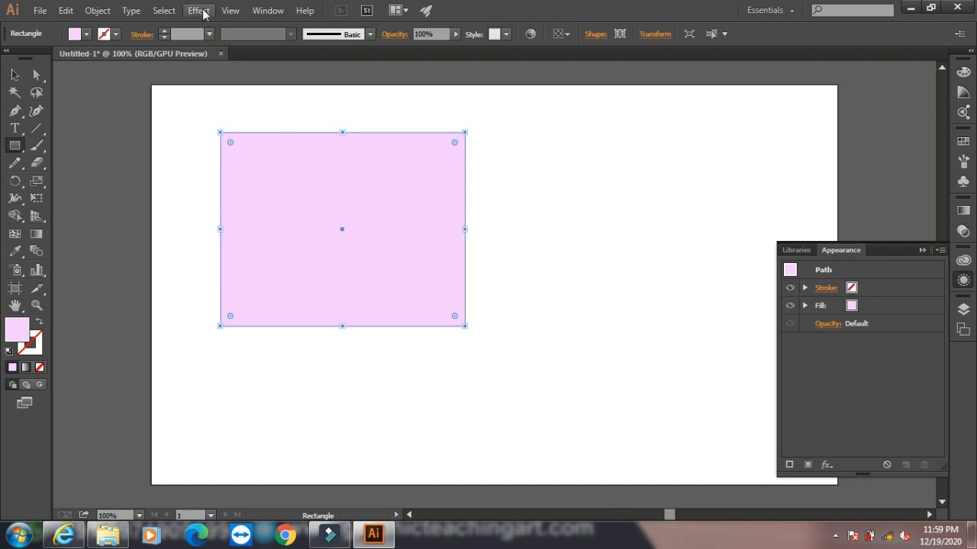
- Try the SVG filters AI_Alpha_1 and AI_Dilate_6 on the rectangle one after the other, undoing each
{"action": "left_click", "coordinate": [198, 10]}
{"action": "mouse_move", "coordinate": [302, 184]}
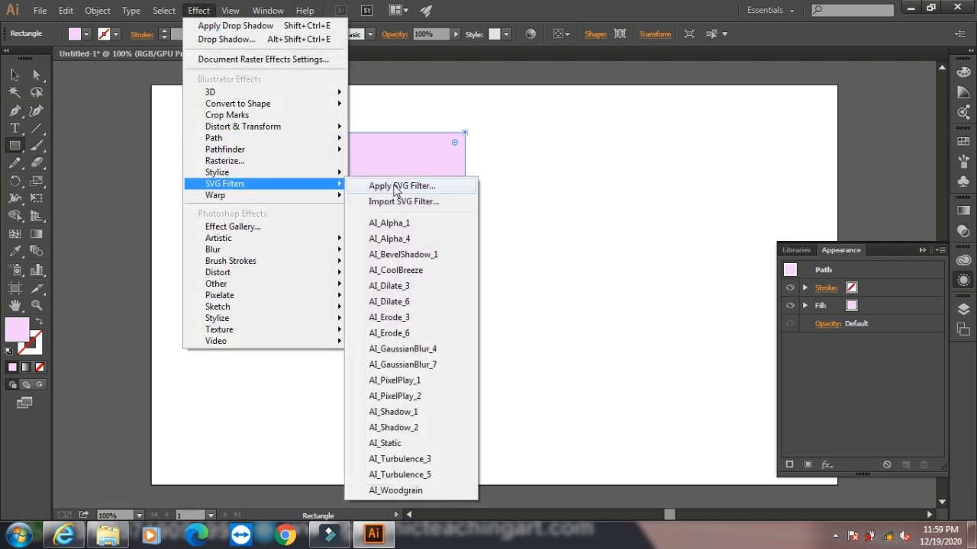
{"action": "left_click", "coordinate": [391, 222]}
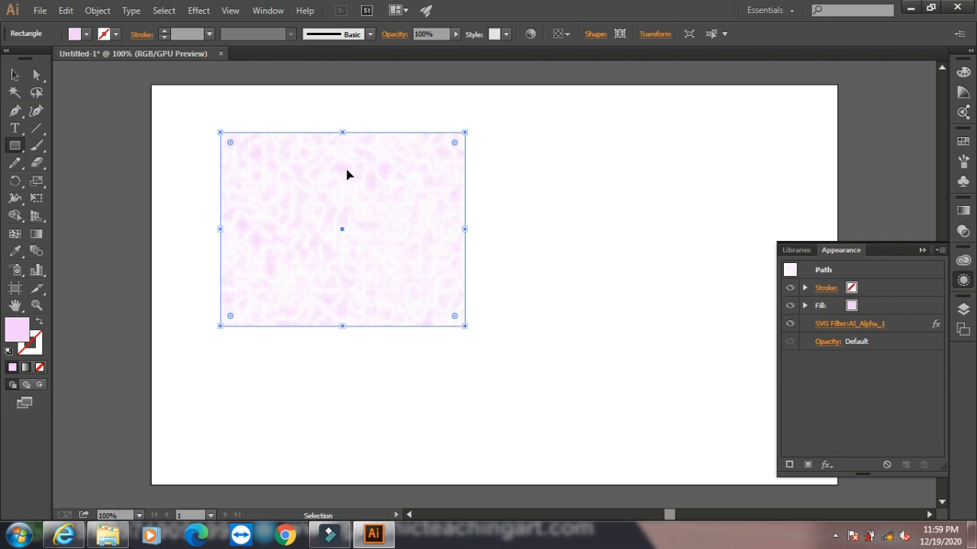
{"action": "key", "text": "ctrl+z"}
{"action": "left_click", "coordinate": [197, 10]}
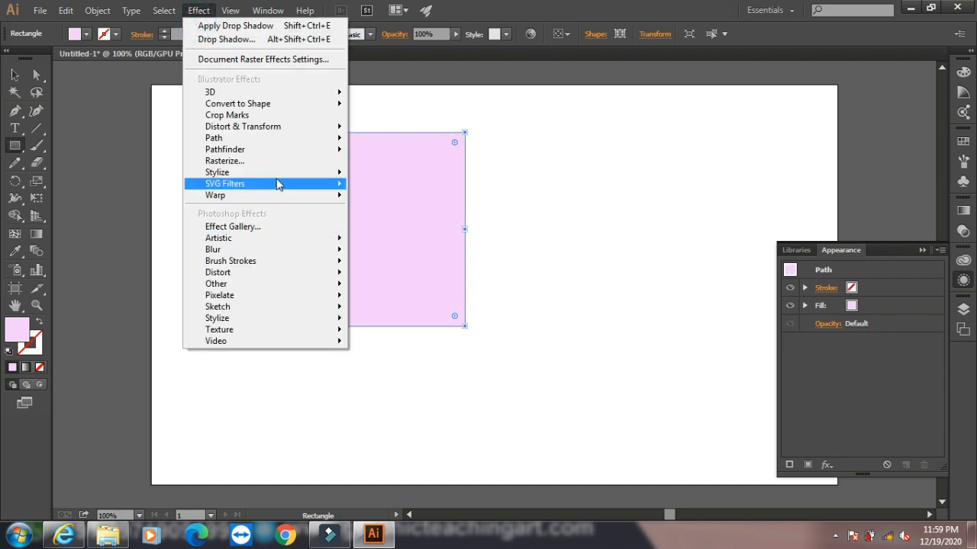
{"action": "mouse_move", "coordinate": [309, 185]}
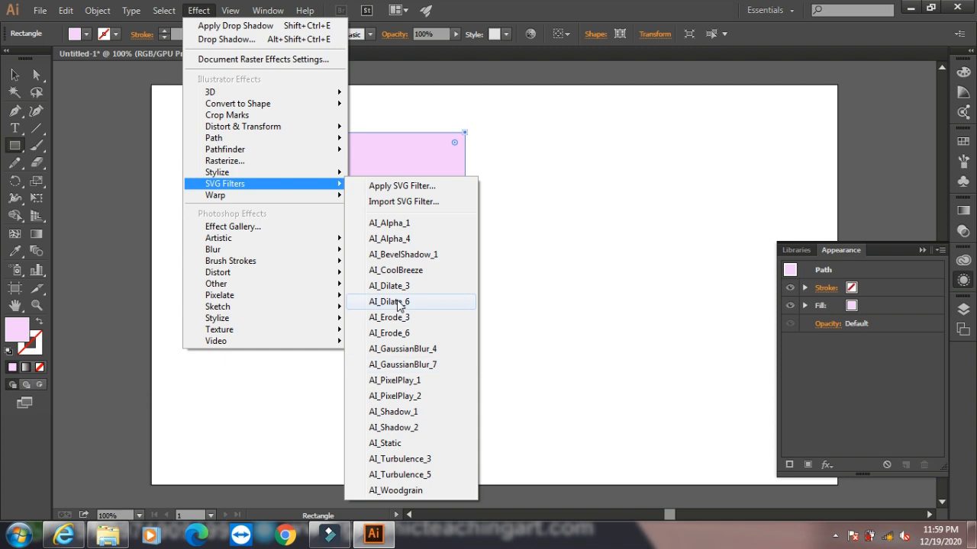
{"action": "left_click", "coordinate": [396, 303]}
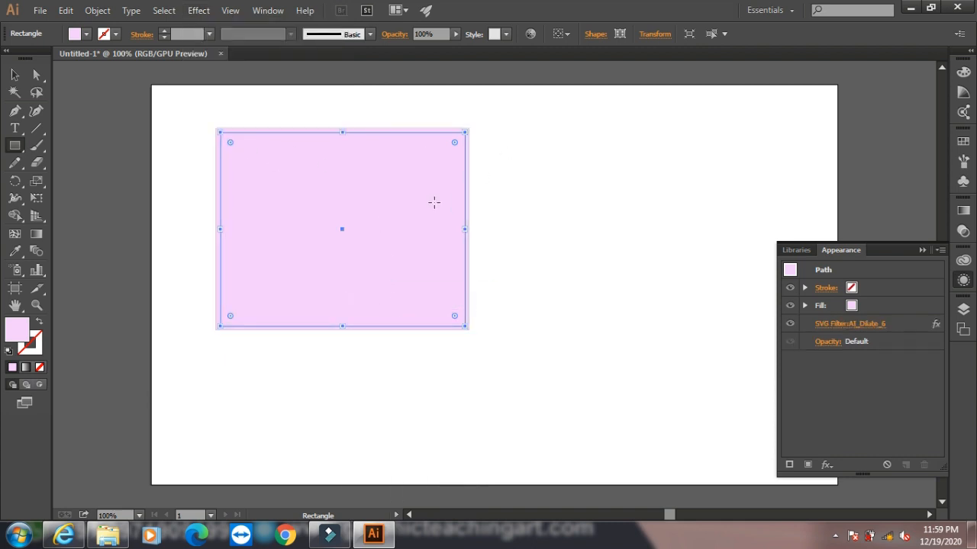
{"action": "key", "text": "ctrl+z"}
- Try the SVG filter AI_PixelPlay_1 on the rectangle and undo it
{"action": "left_click", "coordinate": [198, 10]}
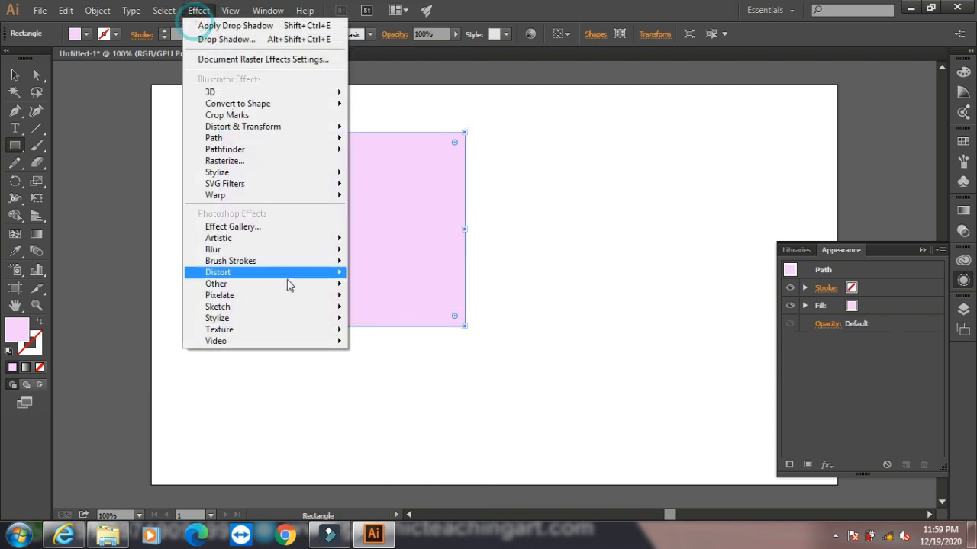
{"action": "mouse_move", "coordinate": [338, 189]}
{"action": "left_click", "coordinate": [408, 378]}
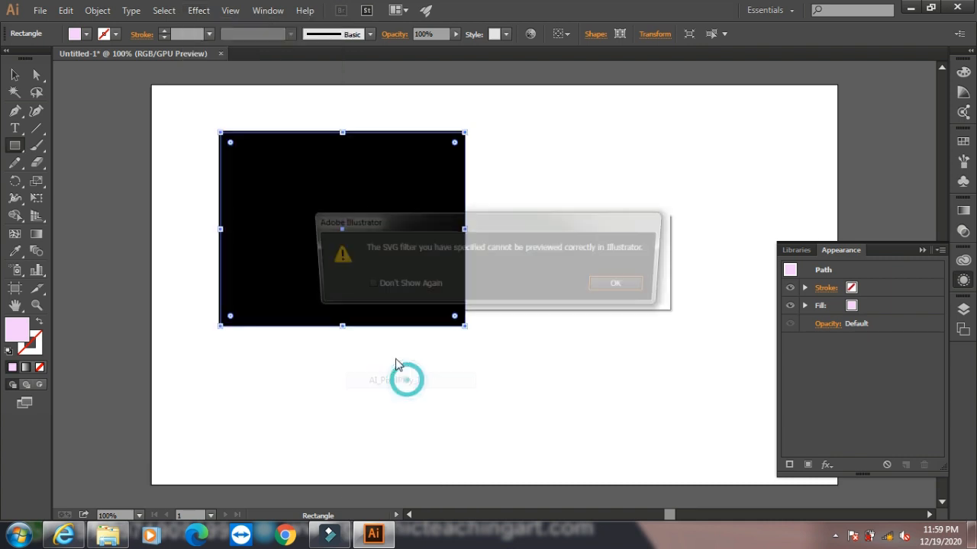
{"action": "left_click", "coordinate": [621, 297]}
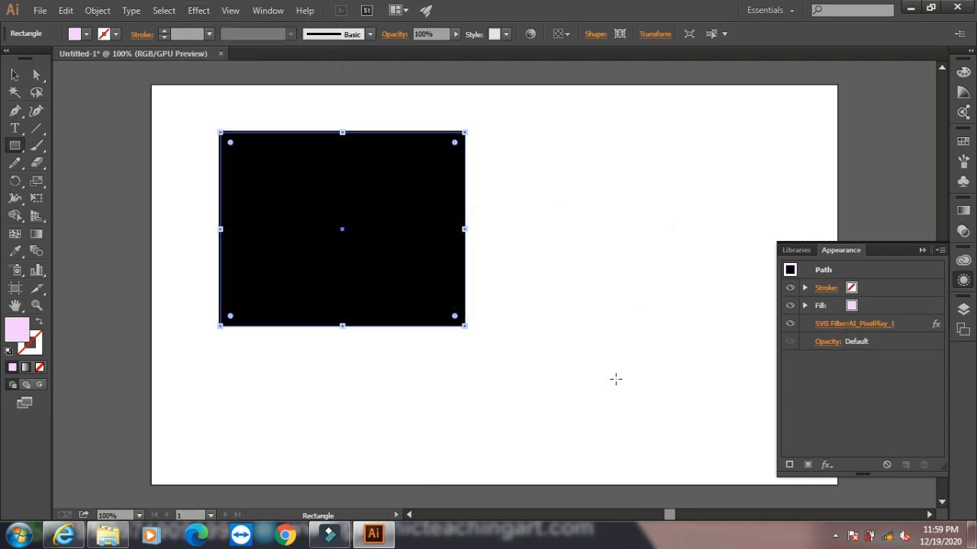
{"action": "key", "text": "ctrl+z"}
- Preview a Warp effect on the rectangle in the Arc Lower style, horizontal with a 50% bend
{"action": "left_click", "coordinate": [198, 10]}
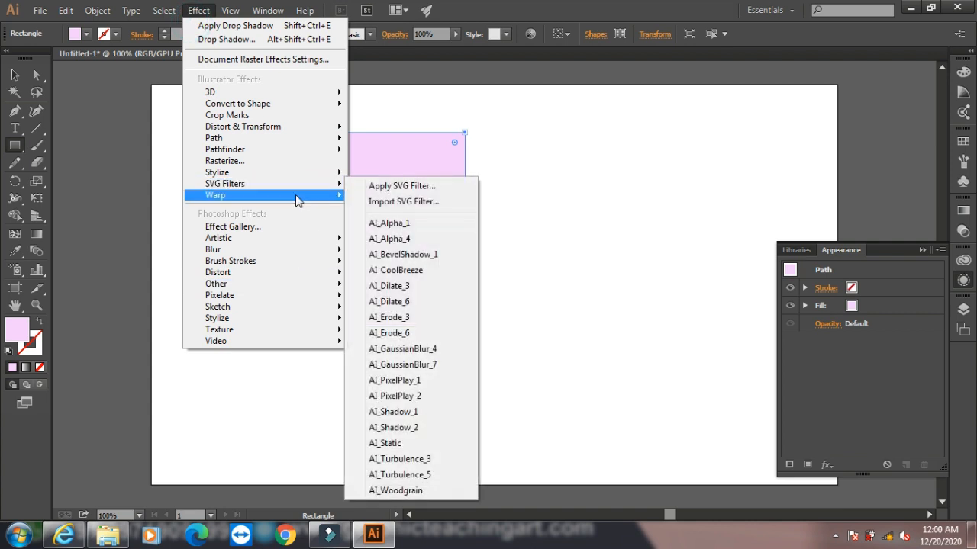
{"action": "mouse_move", "coordinate": [306, 200]}
{"action": "left_click", "coordinate": [379, 197]}
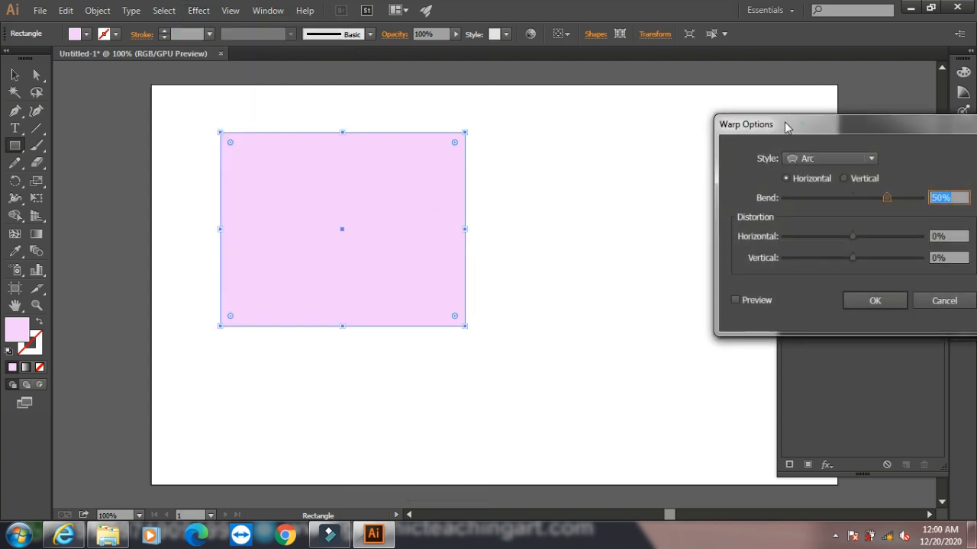
{"action": "left_click_drag", "start_coordinate": [788, 128], "coordinate": [629, 95]}
{"action": "left_click", "coordinate": [685, 125]}
{"action": "left_click", "coordinate": [661, 163]}
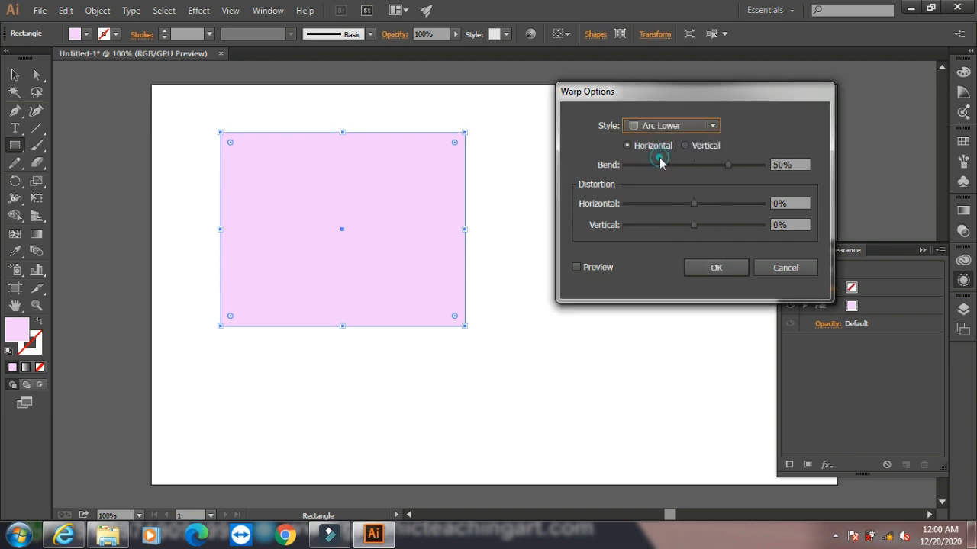
{"action": "left_click", "coordinate": [577, 268]}
- Preview the Arc Upper and Shell Upper warp styles on the rectangle and cancel the Warp effect
{"action": "left_click", "coordinate": [672, 125]}
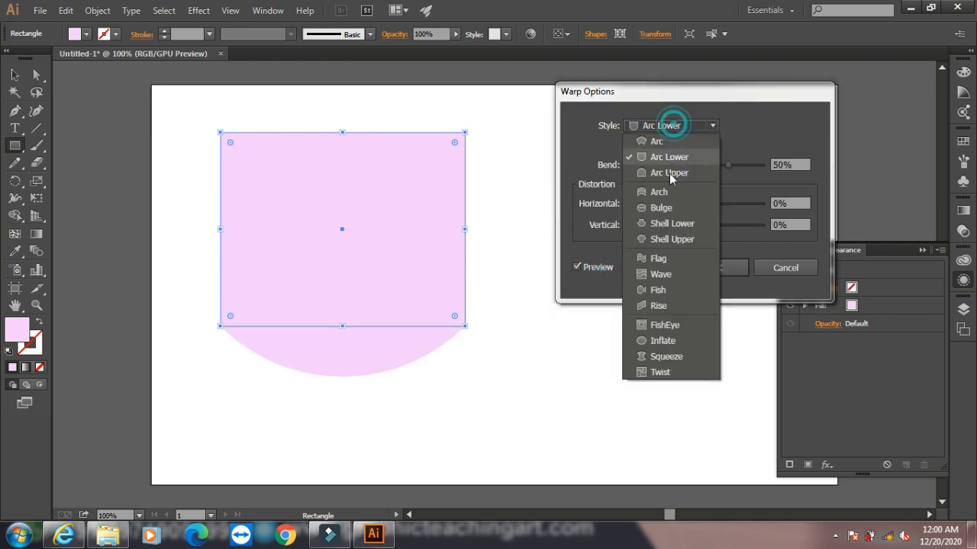
{"action": "left_click", "coordinate": [667, 175]}
{"action": "left_click", "coordinate": [672, 125]}
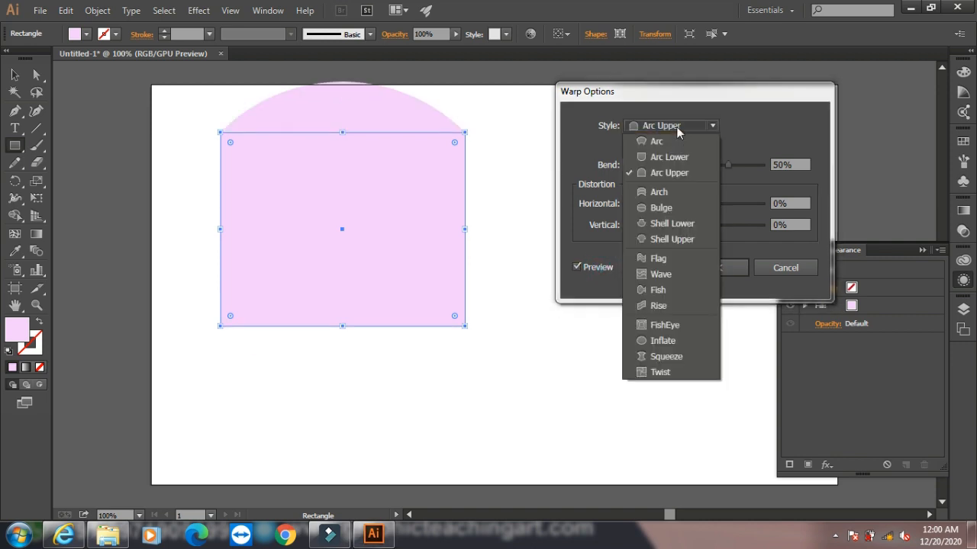
{"action": "left_click", "coordinate": [660, 238]}
{"action": "left_click", "coordinate": [785, 268]}
{"action": "left_click", "coordinate": [98, 10]}
{"action": "mouse_move", "coordinate": [237, 365]}
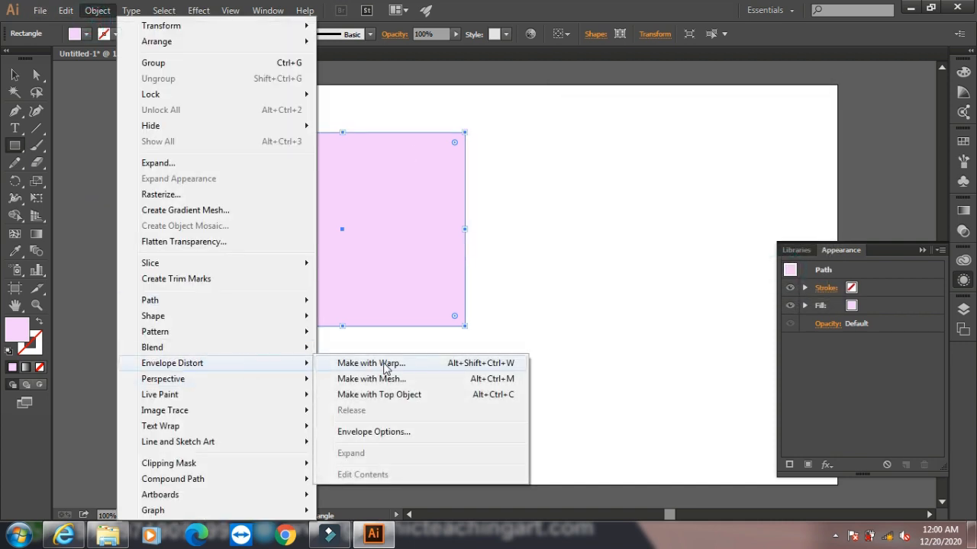
- Preview a Gaussian Blur on the rectangle, adjusting its radius to 27.7 pixels, and cancel it
{"action": "mouse_move", "coordinate": [198, 10]}
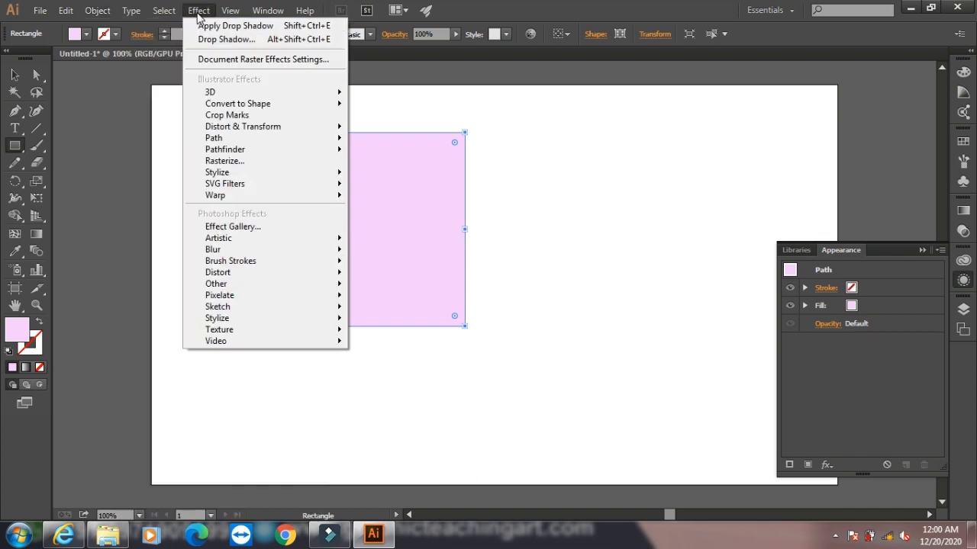
{"action": "mouse_move", "coordinate": [246, 204]}
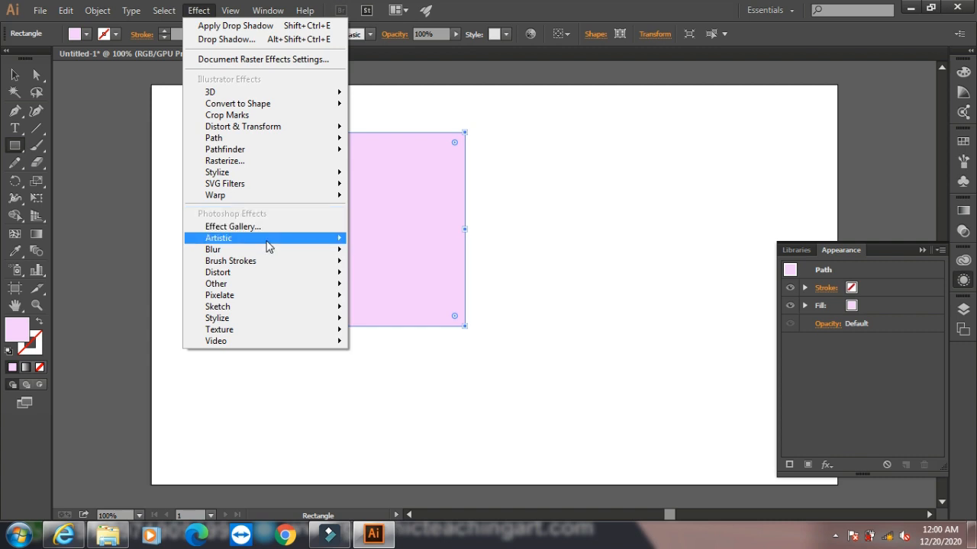
{"action": "mouse_move", "coordinate": [267, 250]}
{"action": "left_click", "coordinate": [379, 252]}
{"action": "left_click", "coordinate": [400, 279]}
{"action": "left_click", "coordinate": [484, 248]}
{"action": "left_click_drag", "start_coordinate": [504, 226], "coordinate": [578, 199]}
{"action": "left_click", "coordinate": [543, 220]}
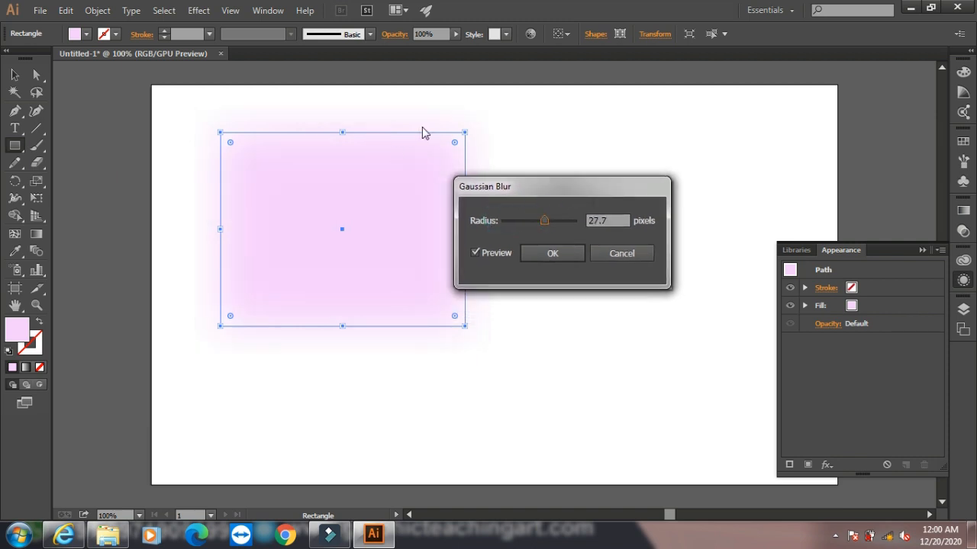
{"action": "left_click", "coordinate": [620, 255]}
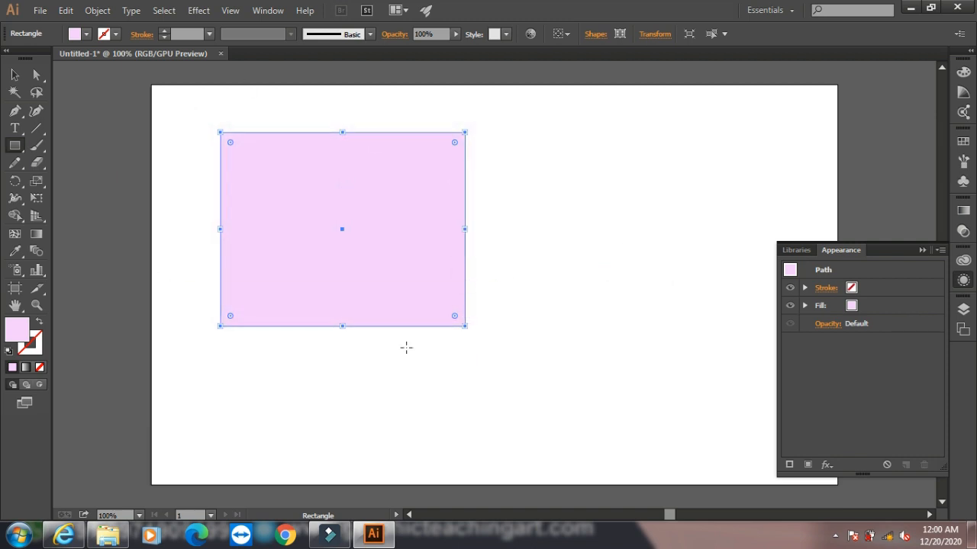
{"action": "left_click", "coordinate": [14, 74]}
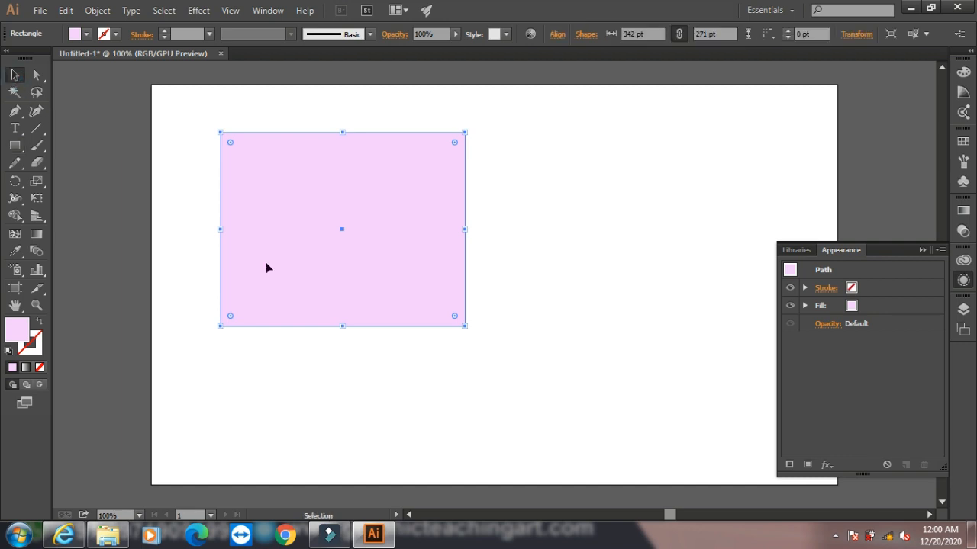
{"action": "key", "text": "Delete"}
{"action": "left_click", "coordinate": [38, 10]}
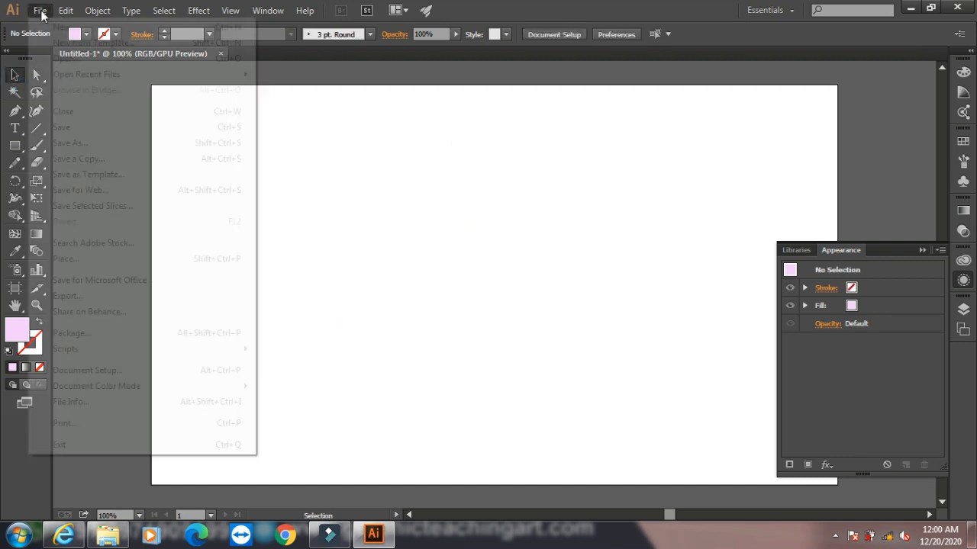
{"action": "left_click", "coordinate": [67, 258]}
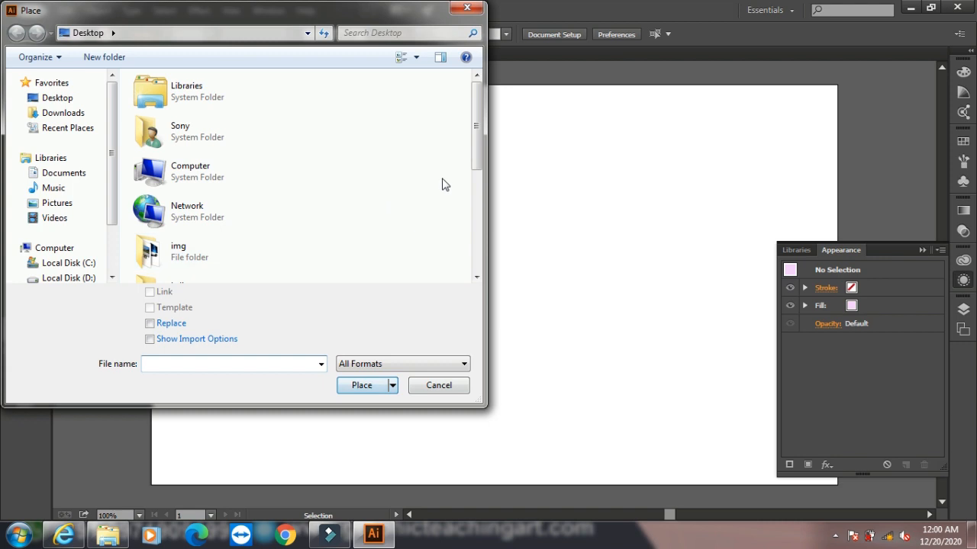
{"action": "scroll", "coordinate": [255, 192], "scroll_direction": "down", "scroll_amount": 3}
{"action": "left_click", "coordinate": [196, 221]}
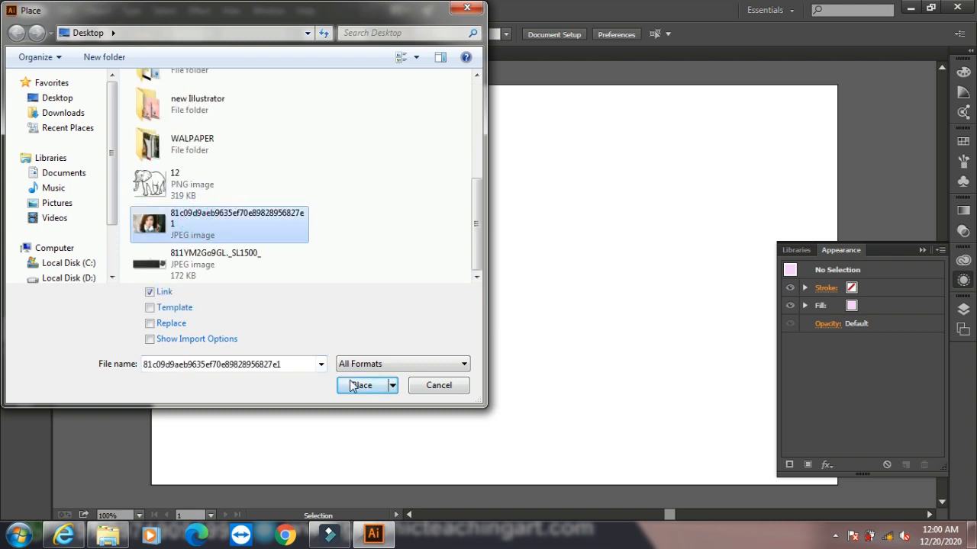
{"action": "left_click", "coordinate": [361, 385]}
{"action": "left_click_drag", "start_coordinate": [208, 132], "coordinate": [583, 394]}
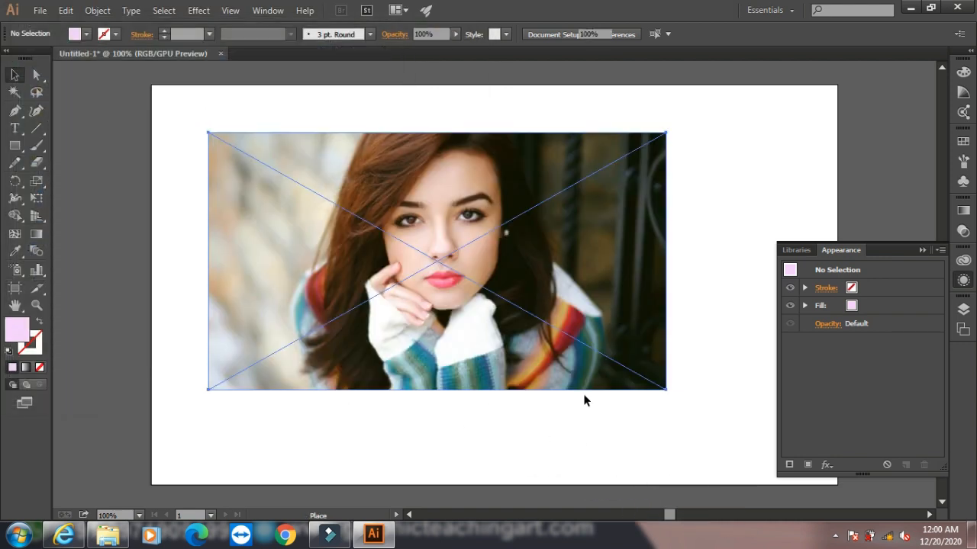
- Rasterize the placed photo at 300 ppi
{"action": "left_click", "coordinate": [92, 12]}
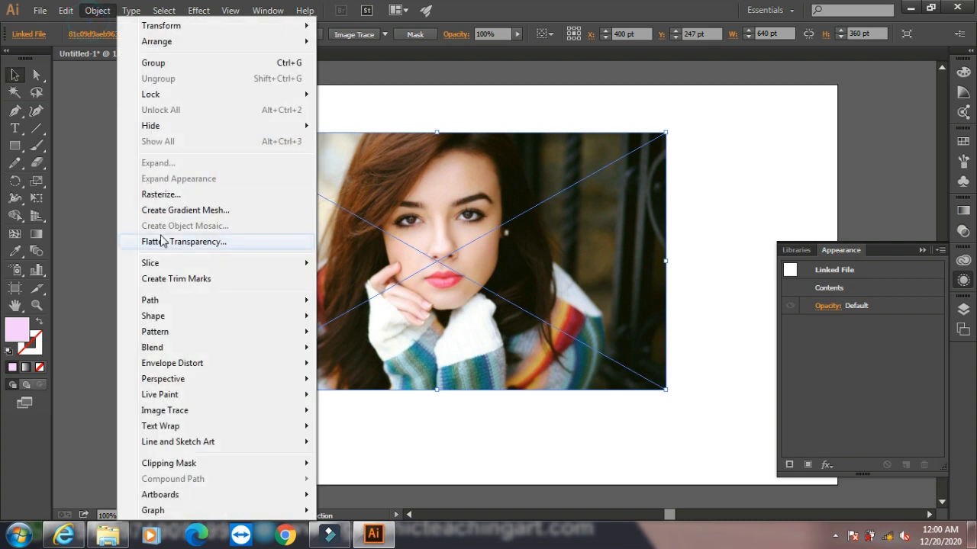
{"action": "left_click", "coordinate": [177, 196]}
{"action": "left_click", "coordinate": [750, 367]}
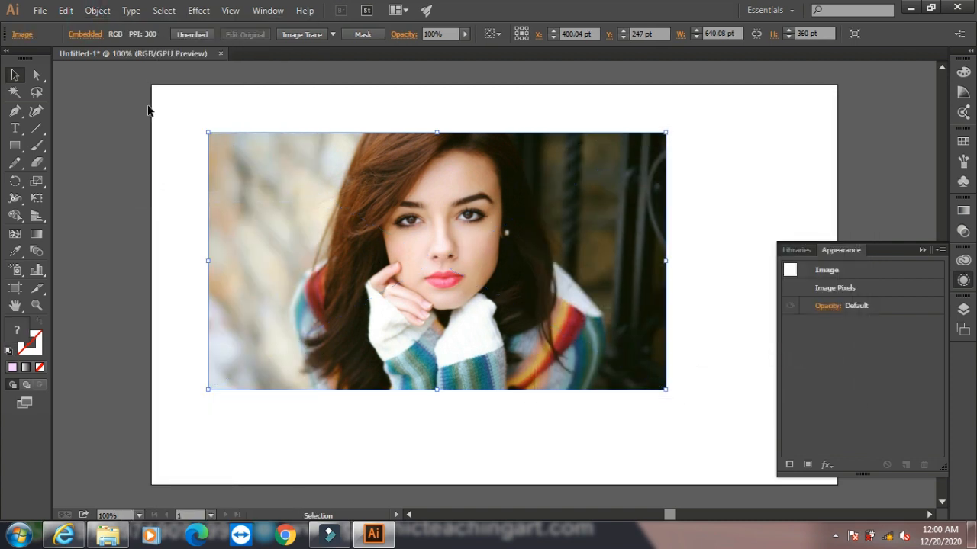
- Preview Colored Pencil, Cutout, Dry Brush and Neon Glow on the photo in the Effect Gallery, and apply Fresco with brush size 2, detail 8, texture 1
{"action": "left_click", "coordinate": [198, 9]}
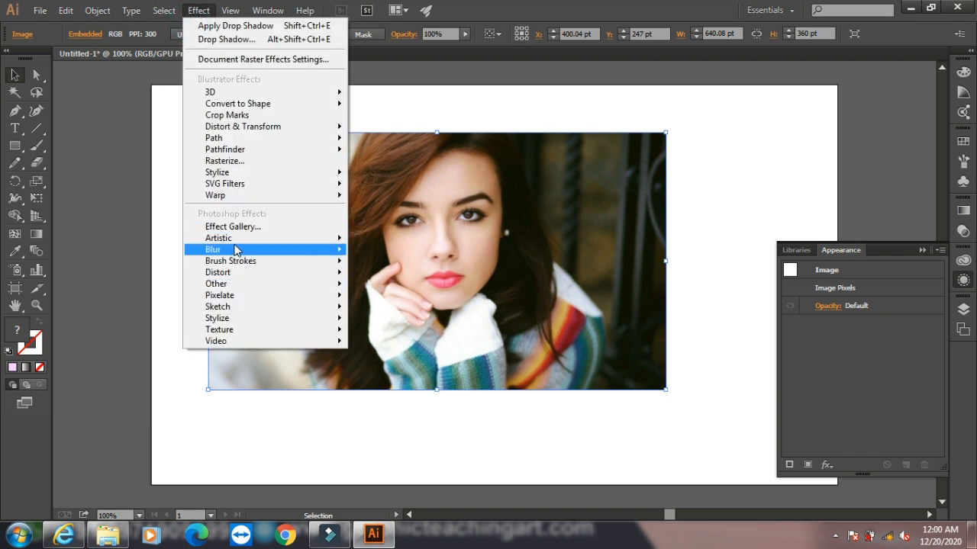
{"action": "mouse_move", "coordinate": [231, 344]}
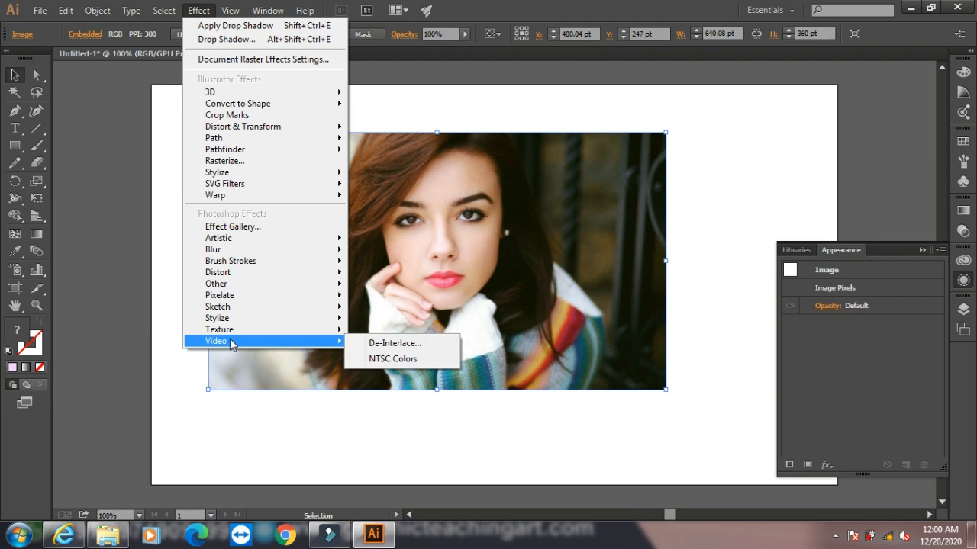
{"action": "left_click", "coordinate": [252, 227]}
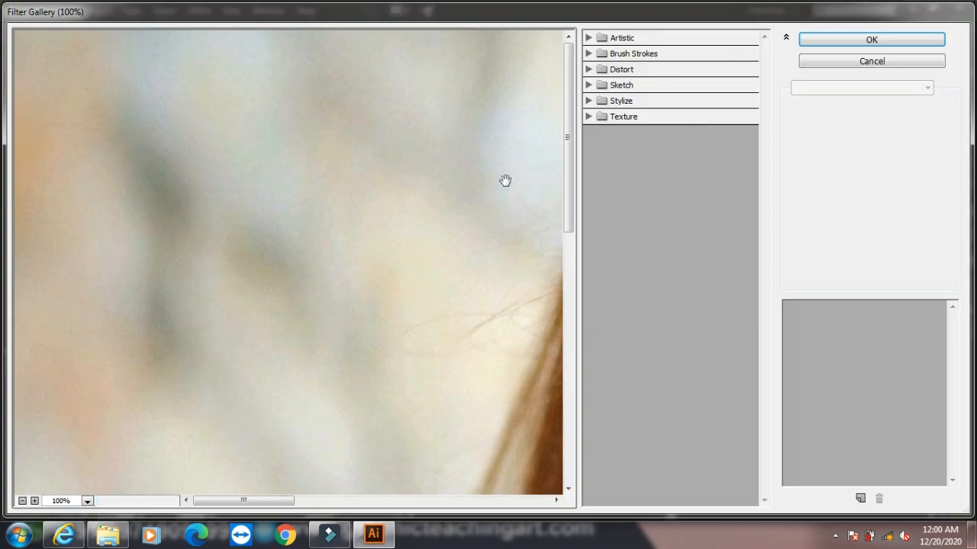
{"action": "left_click_drag", "start_coordinate": [506, 180], "coordinate": [96, 135]}
{"action": "left_click", "coordinate": [589, 38]}
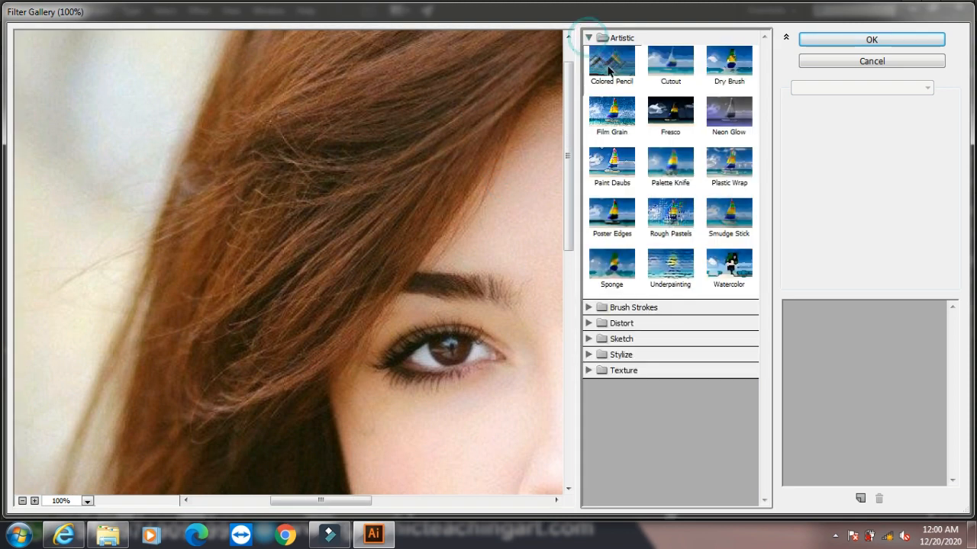
{"action": "left_click", "coordinate": [612, 65]}
{"action": "left_click", "coordinate": [670, 65]}
{"action": "left_click", "coordinate": [725, 68]}
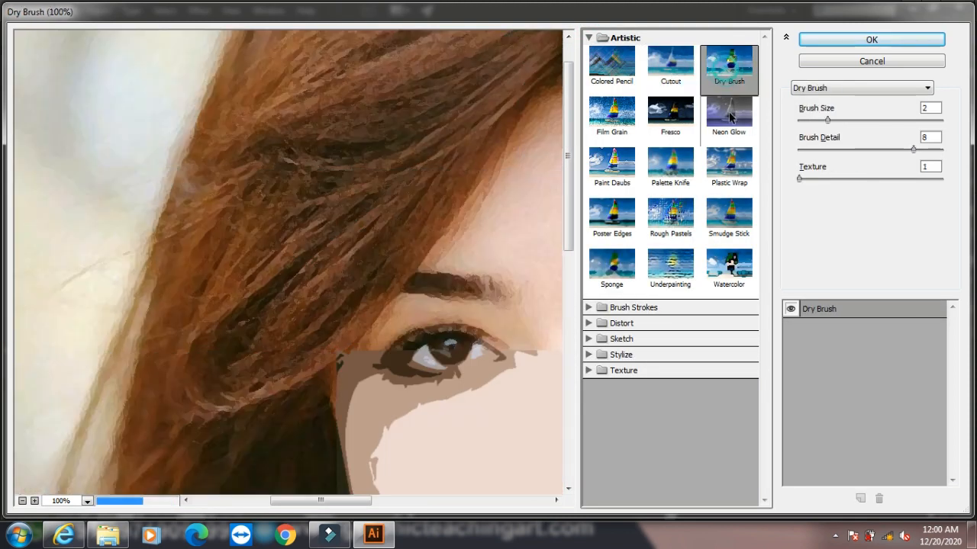
{"action": "left_click", "coordinate": [729, 112]}
{"action": "left_click", "coordinate": [670, 114]}
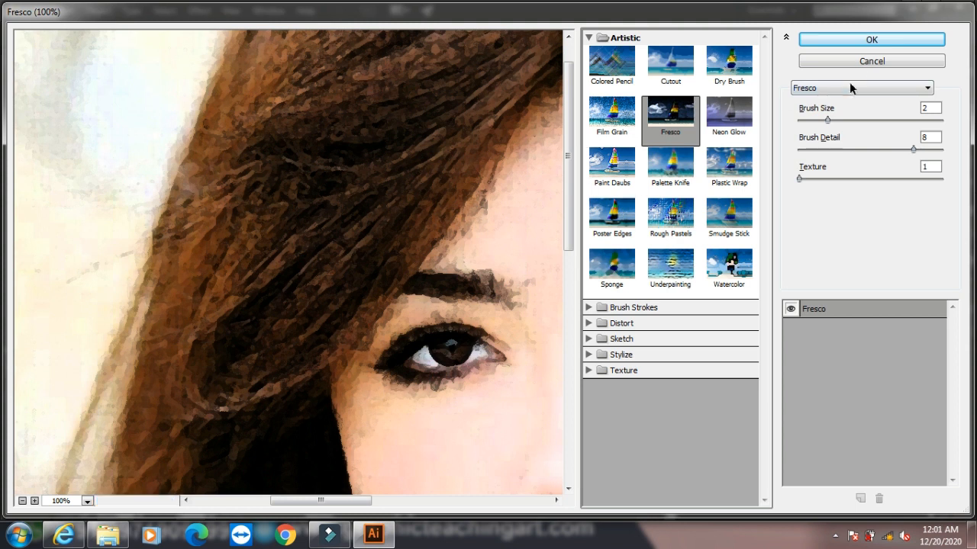
{"action": "left_click", "coordinate": [869, 39]}
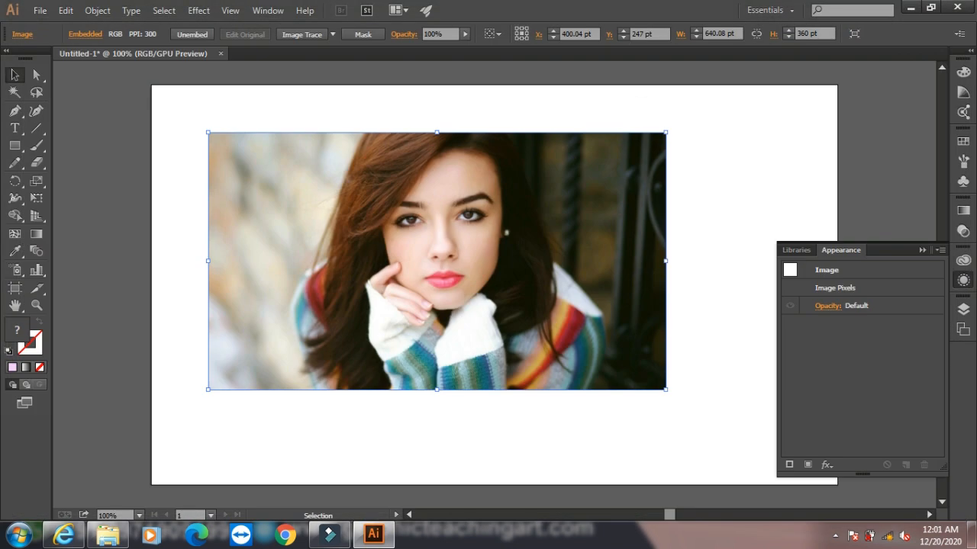
- Apply a Color Halftone effect to the photo with screen angles of 108, 162, 90 and 45 degrees for channels 1 to 4
{"action": "left_click", "coordinate": [199, 11]}
{"action": "mouse_move", "coordinate": [322, 291]}
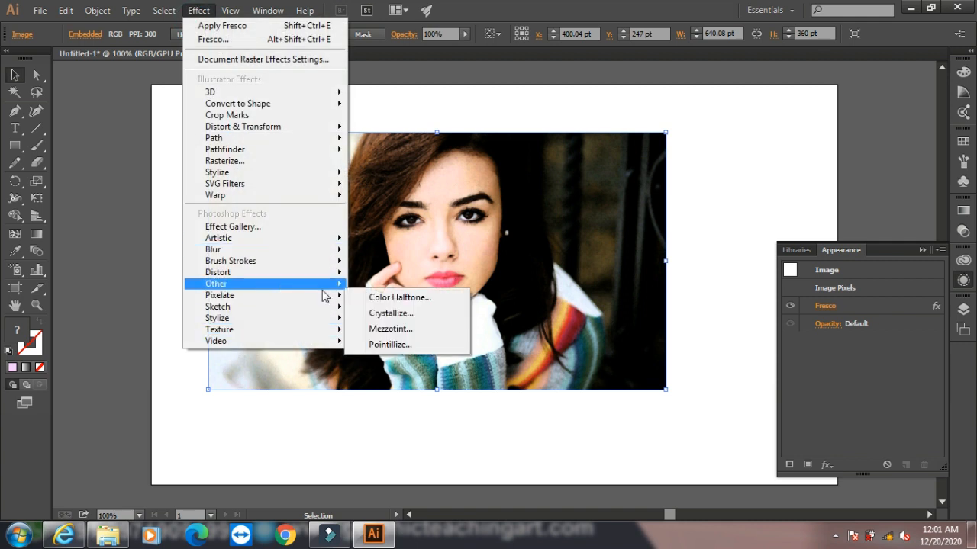
{"action": "left_click", "coordinate": [393, 297]}
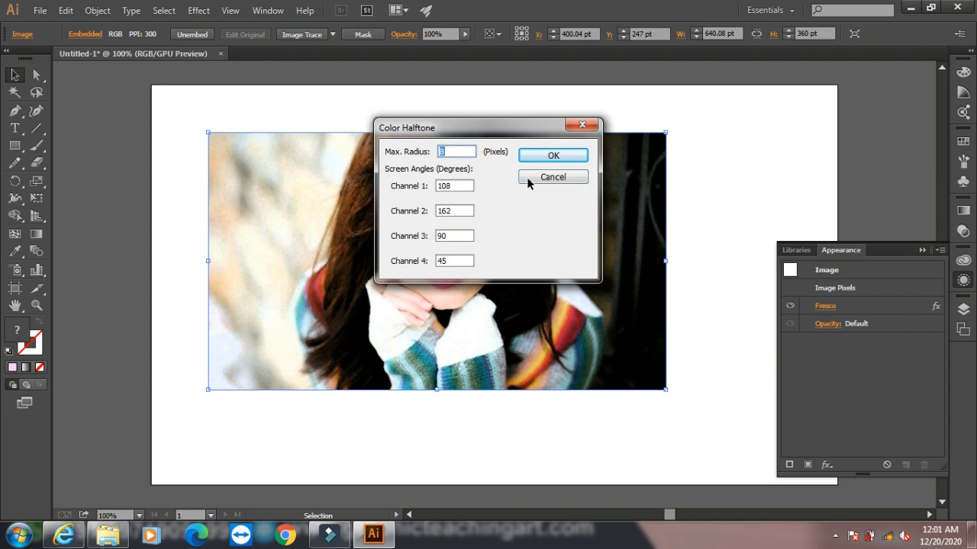
{"action": "left_click", "coordinate": [553, 155]}
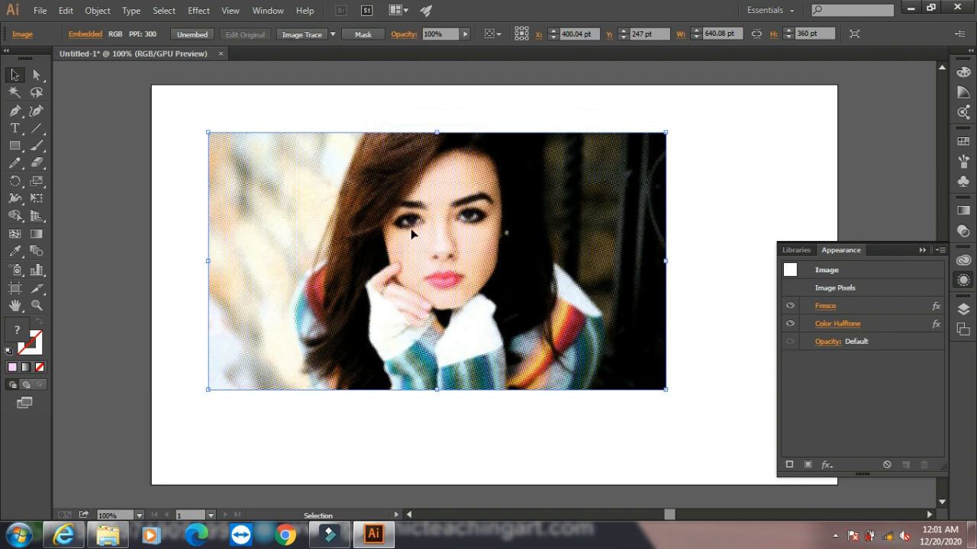
{"action": "left_click", "coordinate": [200, 12]}
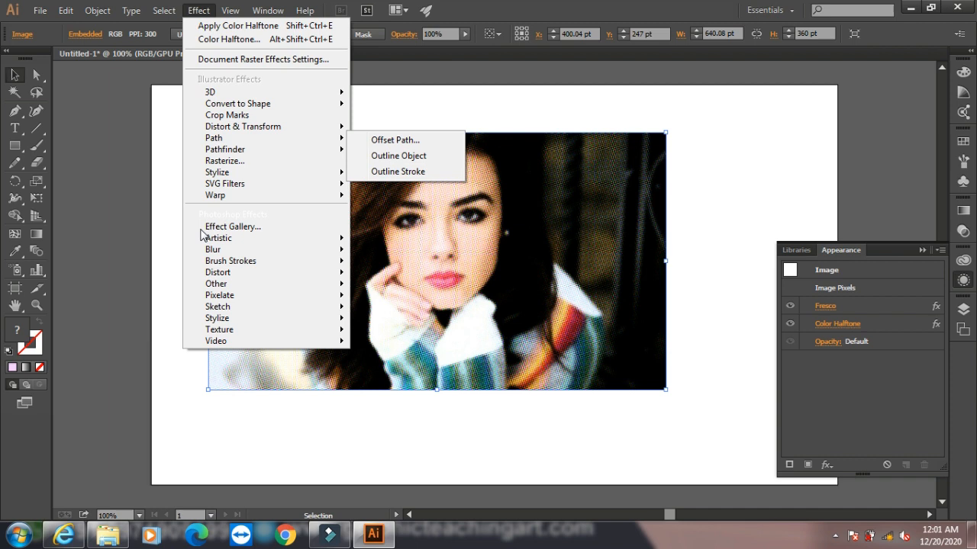
{"action": "mouse_move", "coordinate": [202, 330]}
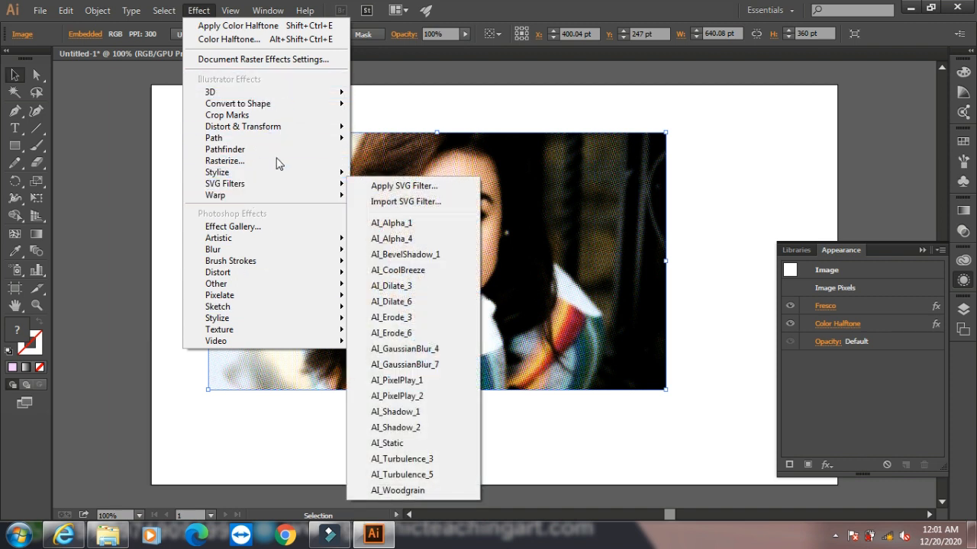
{"action": "mouse_move", "coordinate": [98, 10]}
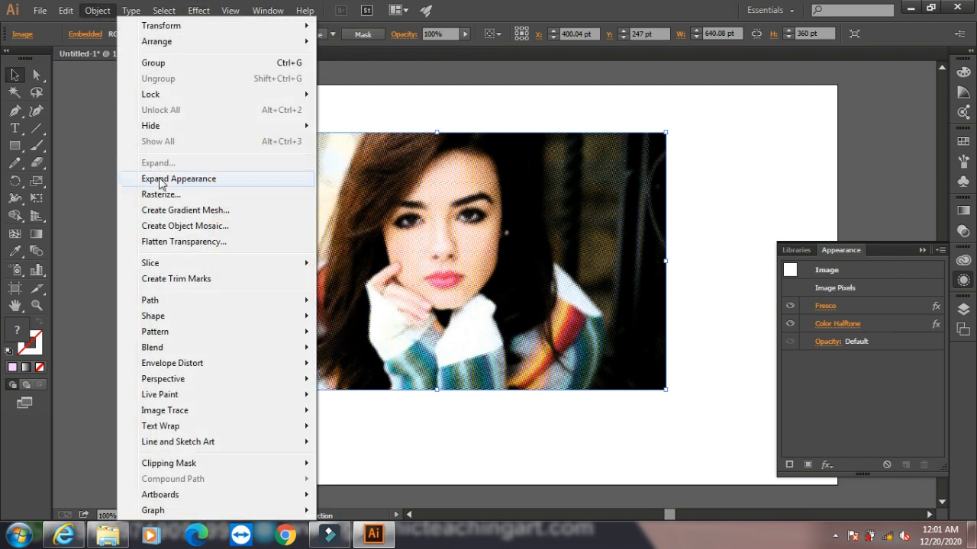
{"action": "left_click", "coordinate": [9, 78]}
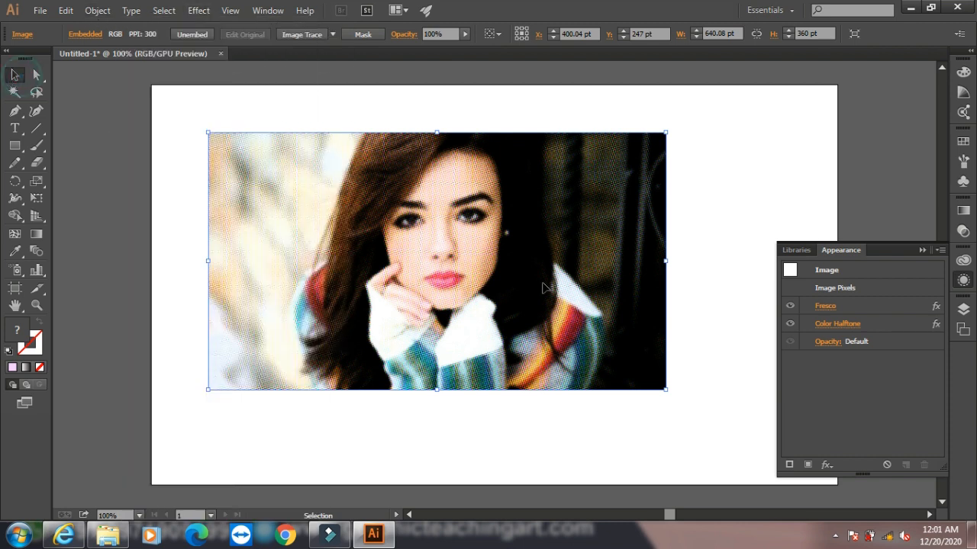
- Minimize the Illustrator window
{"action": "left_click", "coordinate": [911, 7]}
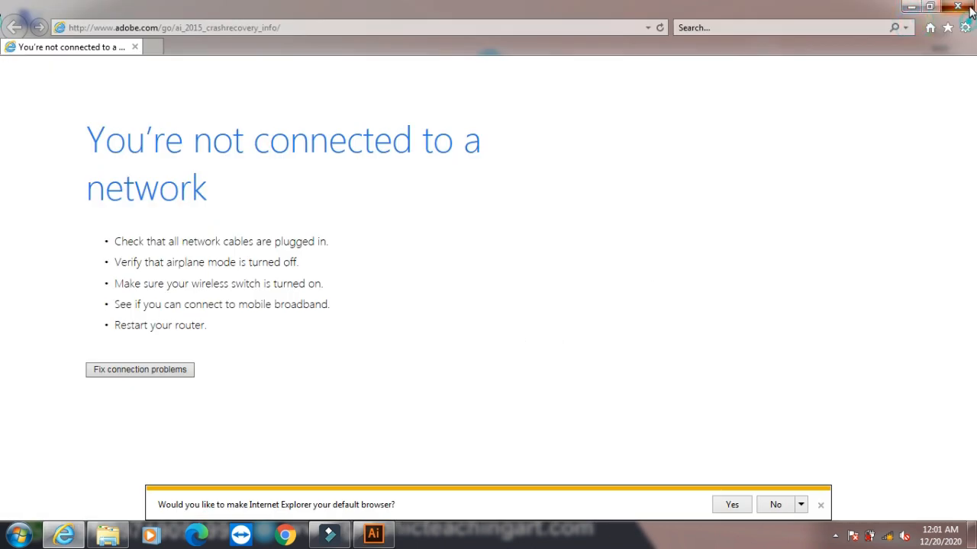